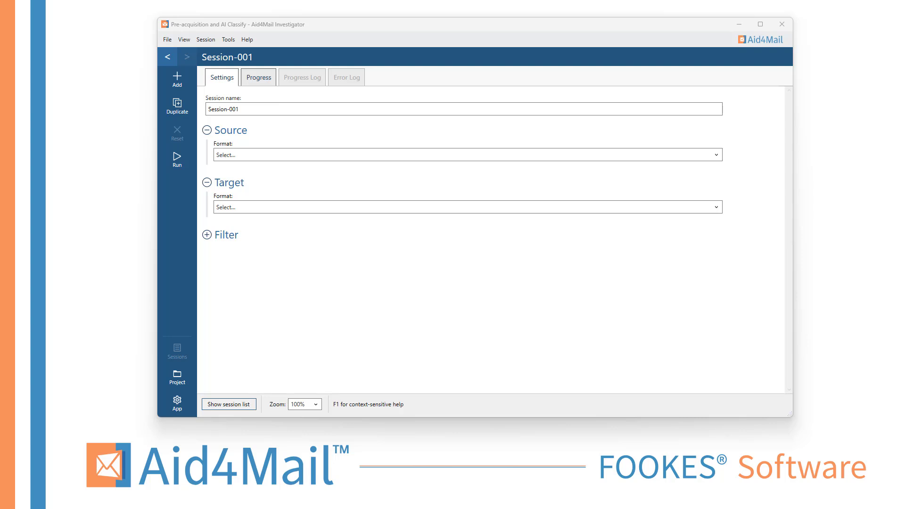
Name the session "PST to PST – Pre-acquisition and AI Classify" and set its source to the PST file Demo.pst on the desktop.
triple_click(260, 109)
type("PST to PST – Pre-acquisition and AI Classify")
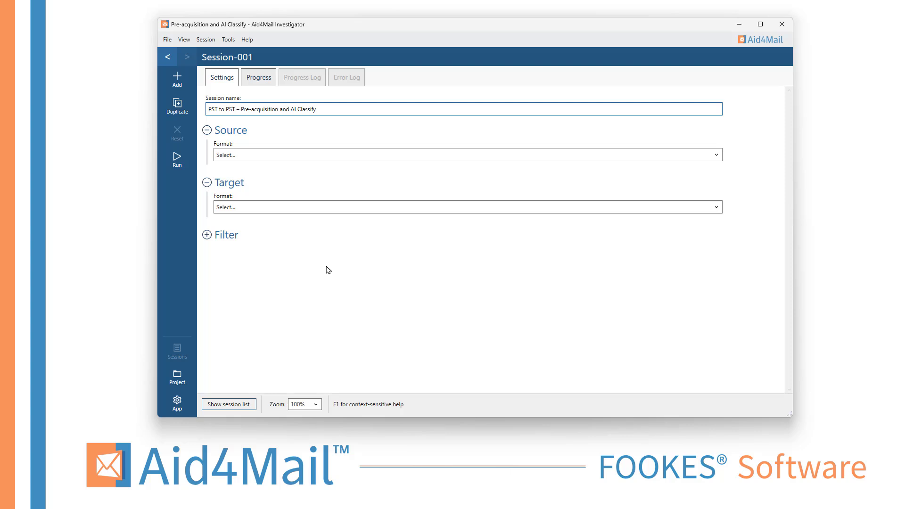
left_click(339, 154)
left_click(311, 188)
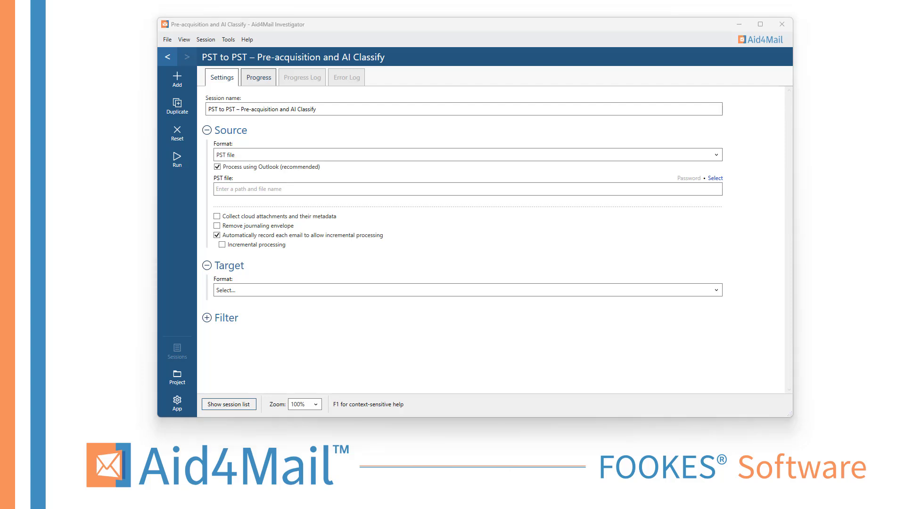
left_click(301, 193)
type("C:\\Users\\Josh\\Desktop\\Demo.pst")
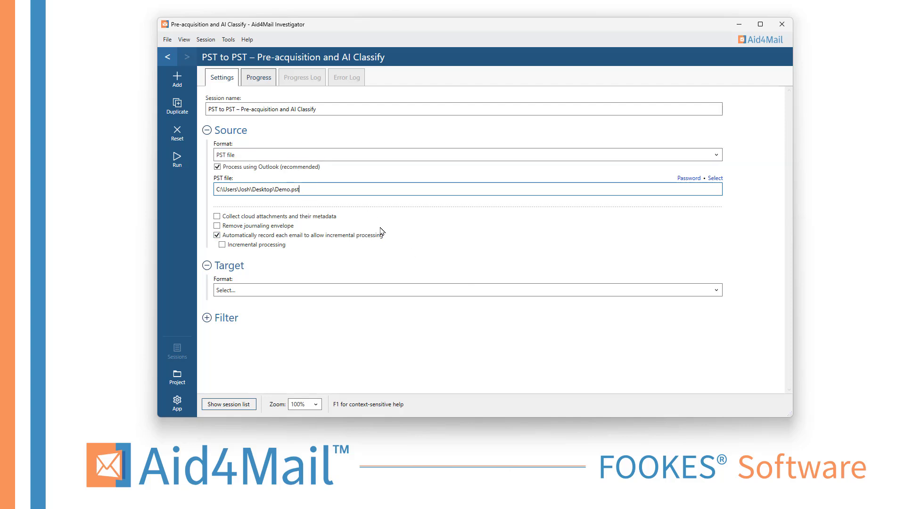
left_click(240, 133)
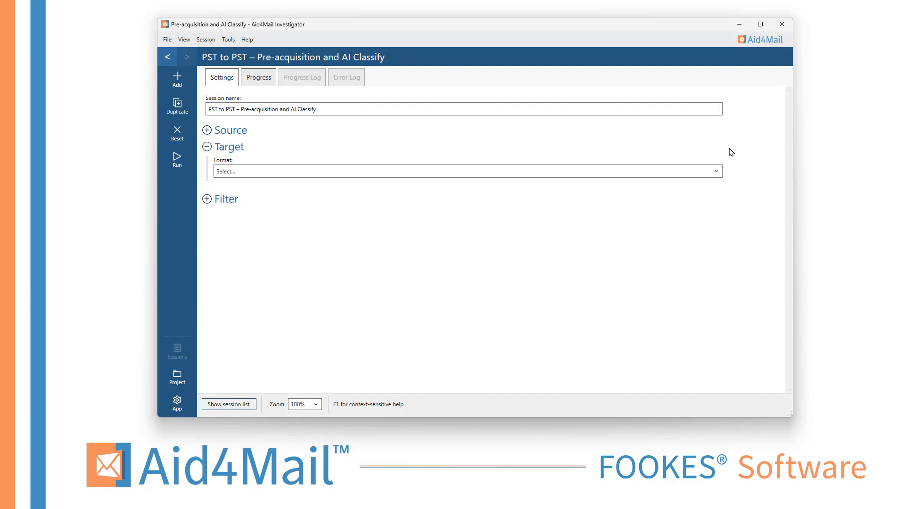
Set the target format to PST file, with Demo-Output.pst on the desktop as the output file.
left_click(235, 174)
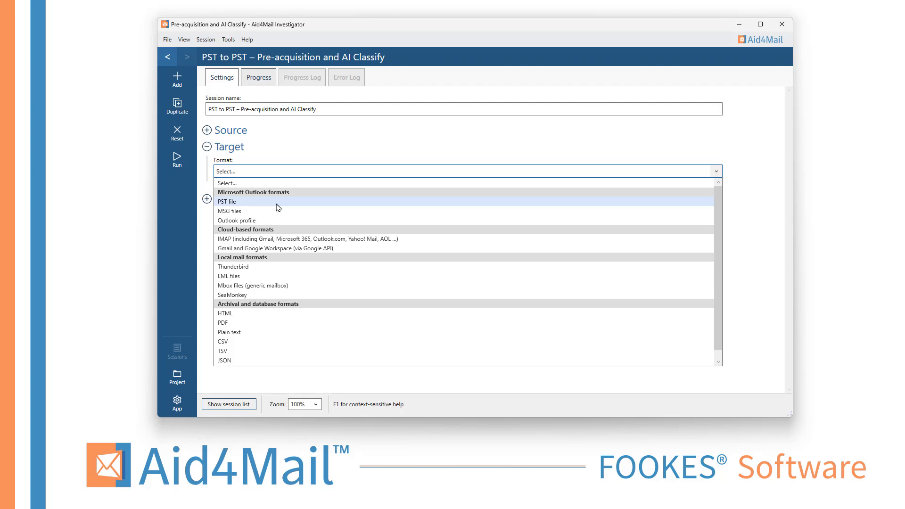
left_click(278, 206)
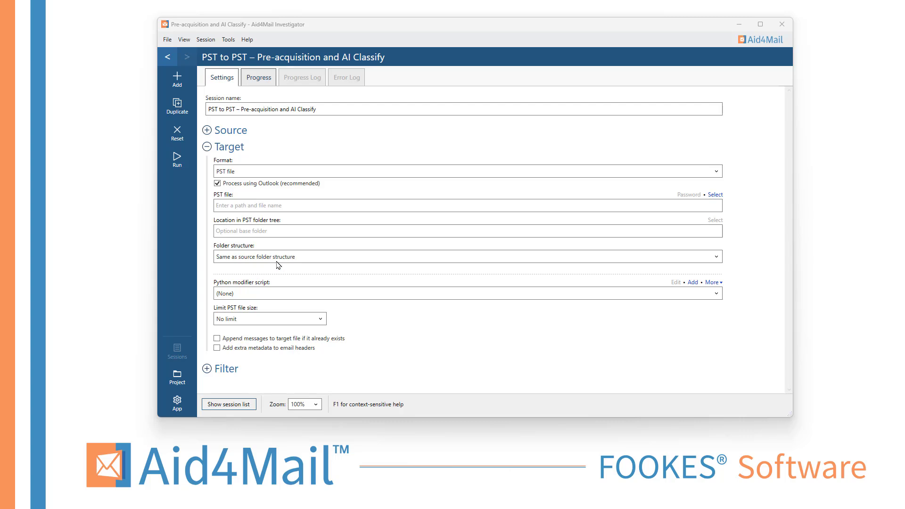
left_click(282, 205)
type("C:\\Users\\Josh\\Desktop\\Demo-Output.pst")
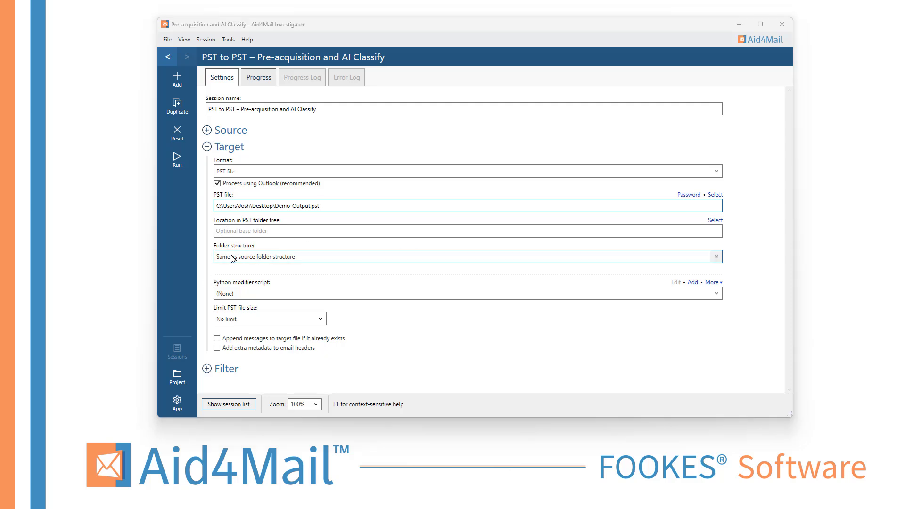
Set the target's base folder to "AI Classification" and structure its folders with a template using the {Classify} token.
left_click(474, 230)
type("AI Classification")
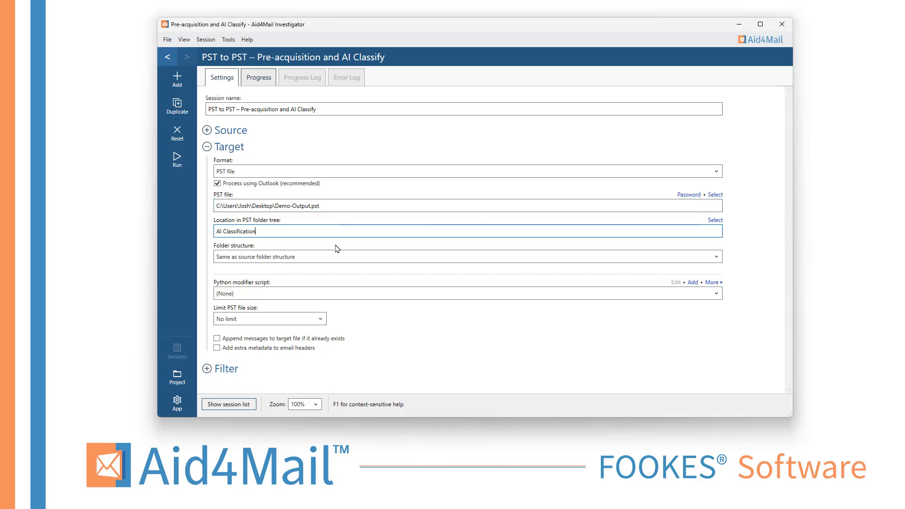
left_click(299, 257)
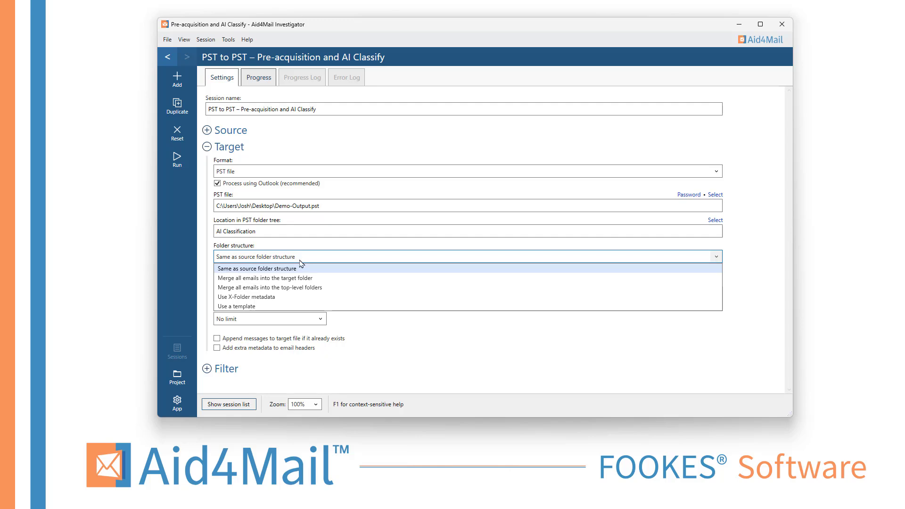
left_click(276, 306)
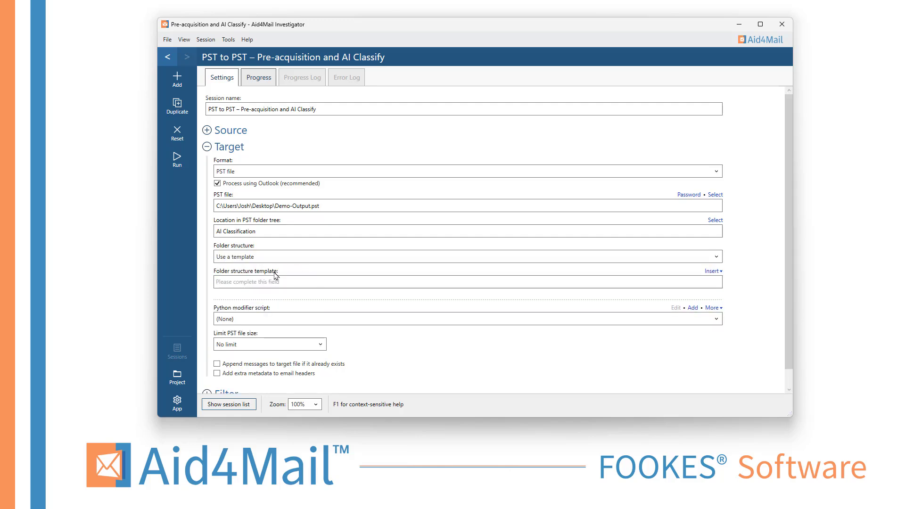
left_click(340, 283)
left_click(720, 272)
mouse_move(714, 282)
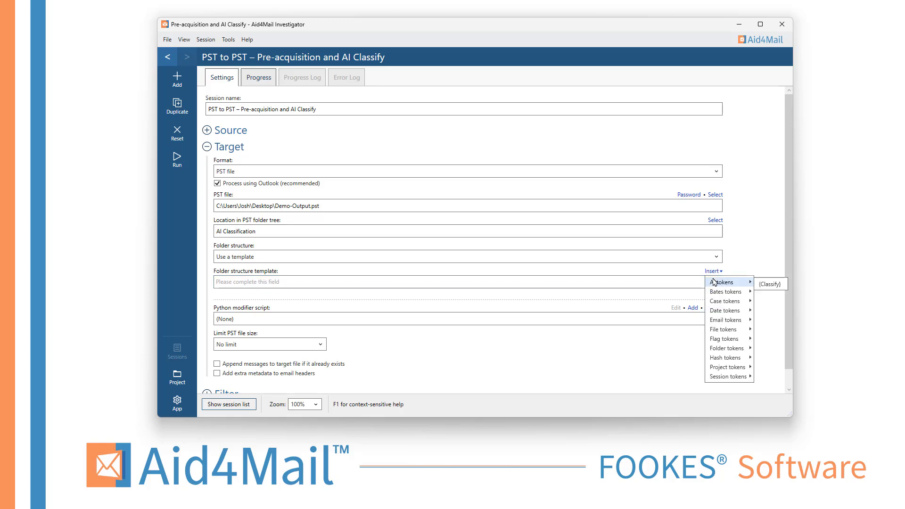
left_click(757, 284)
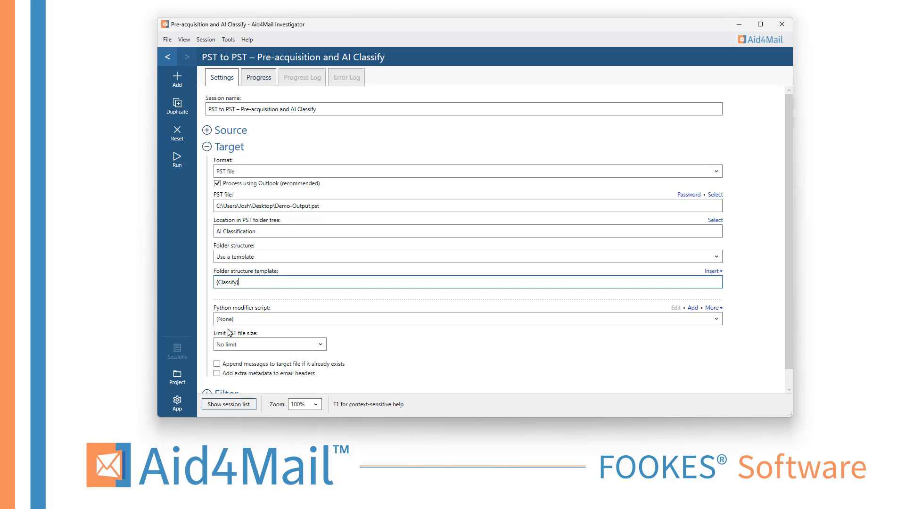
Enable appending messages to the target file if it already exists, and collapse the target settings.
left_click(217, 364)
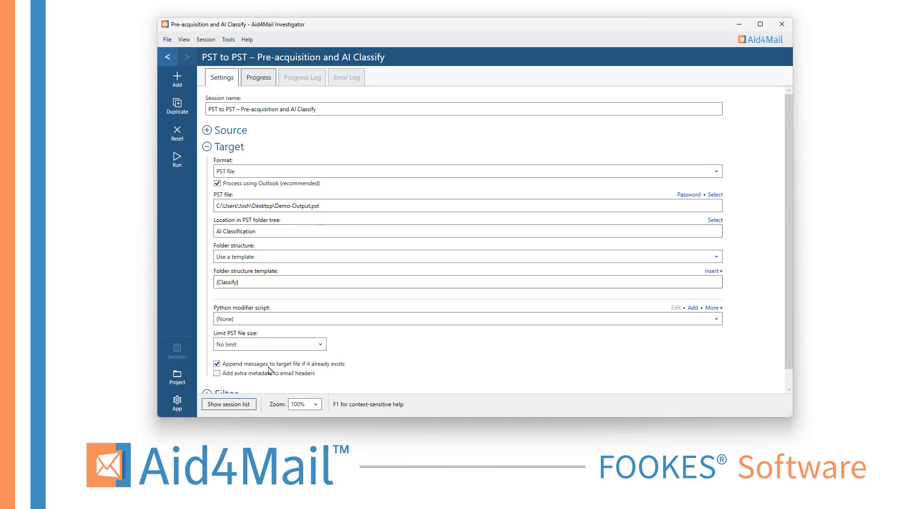
left_click(304, 206)
left_click(237, 152)
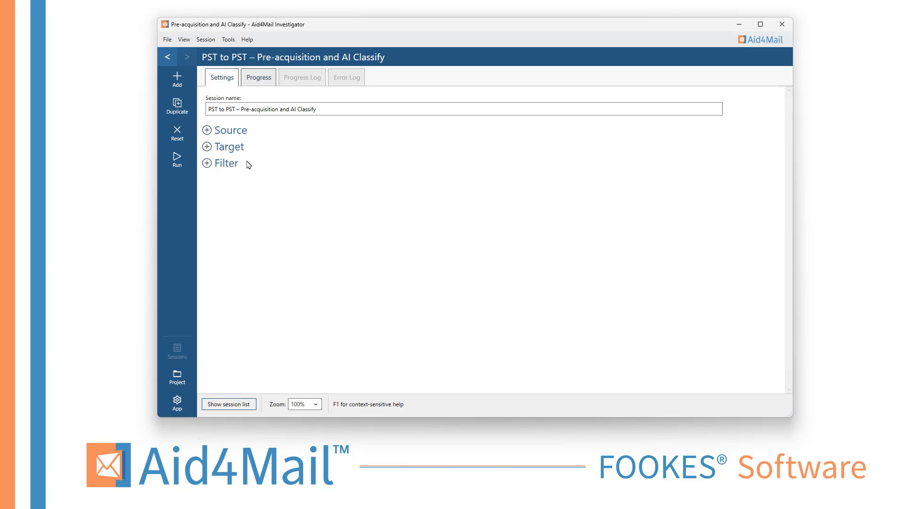
Restrict native pre-acquisition filtering to the specific date 2014-10.
left_click(223, 166)
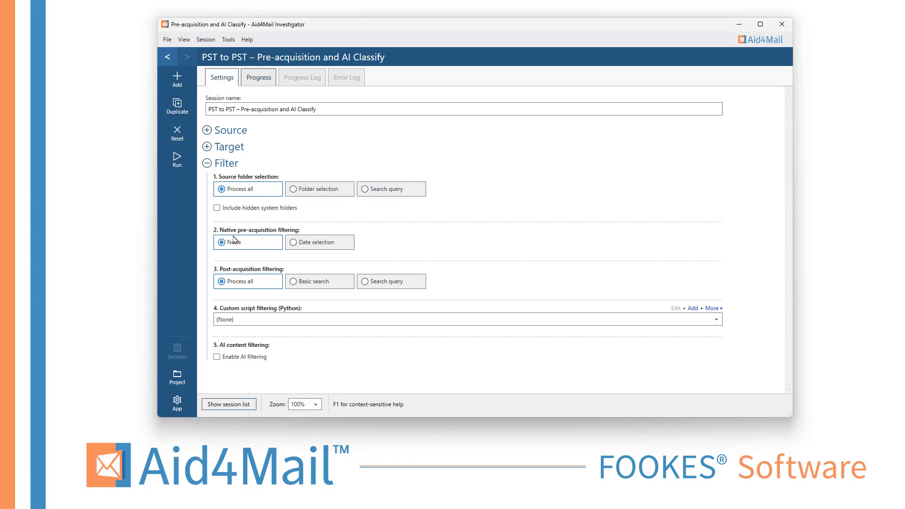
left_click(294, 243)
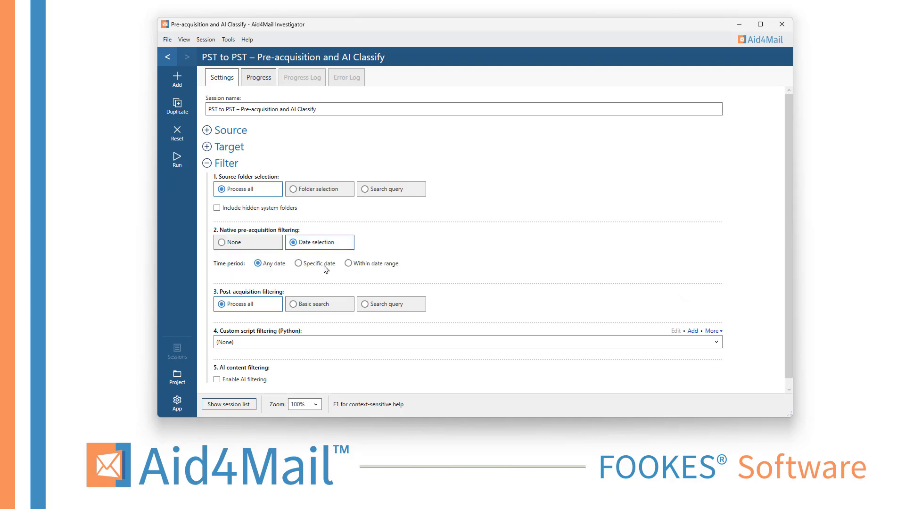
left_click(325, 268)
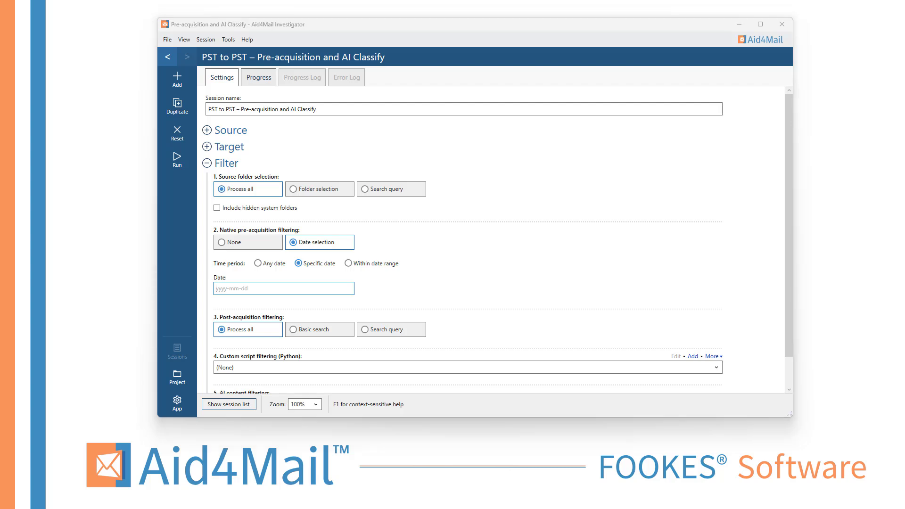
type("2014-10")
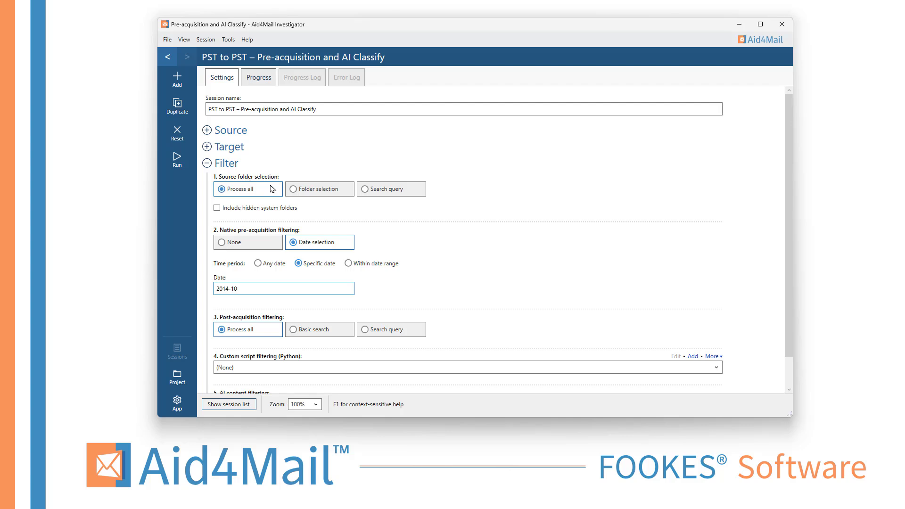
left_click(227, 164)
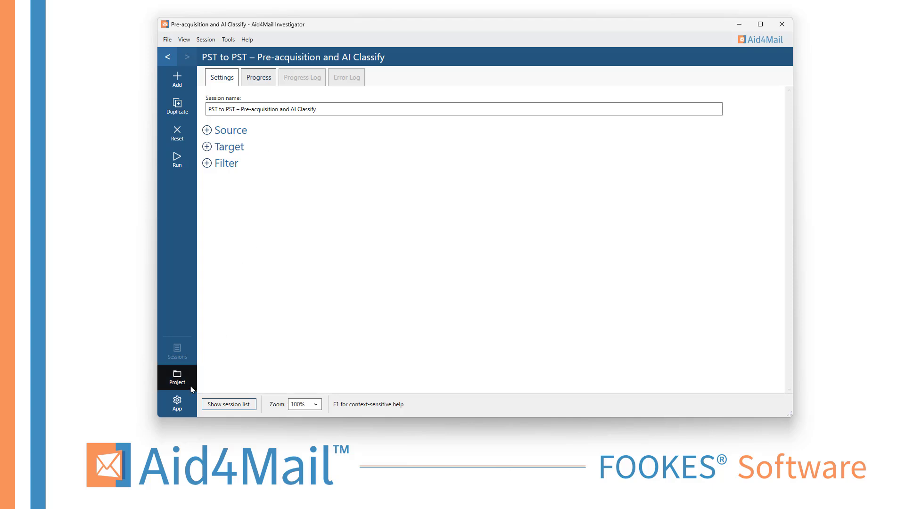
Inspect the API key entry for Google in the application-wide AI settings.
left_click(177, 402)
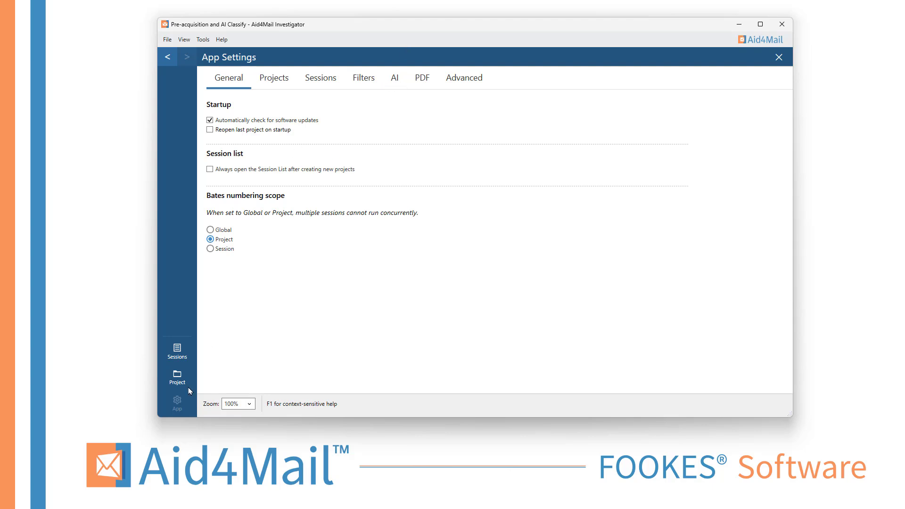
left_click(397, 80)
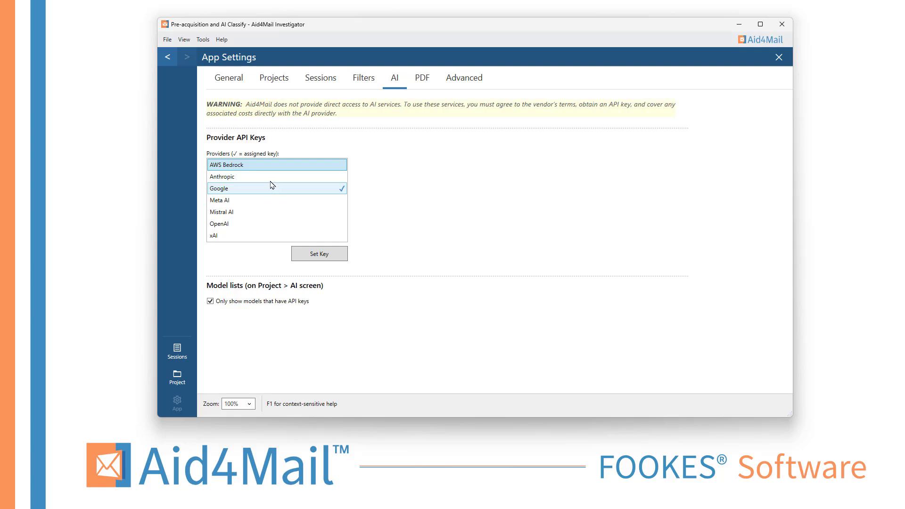
left_click(254, 191)
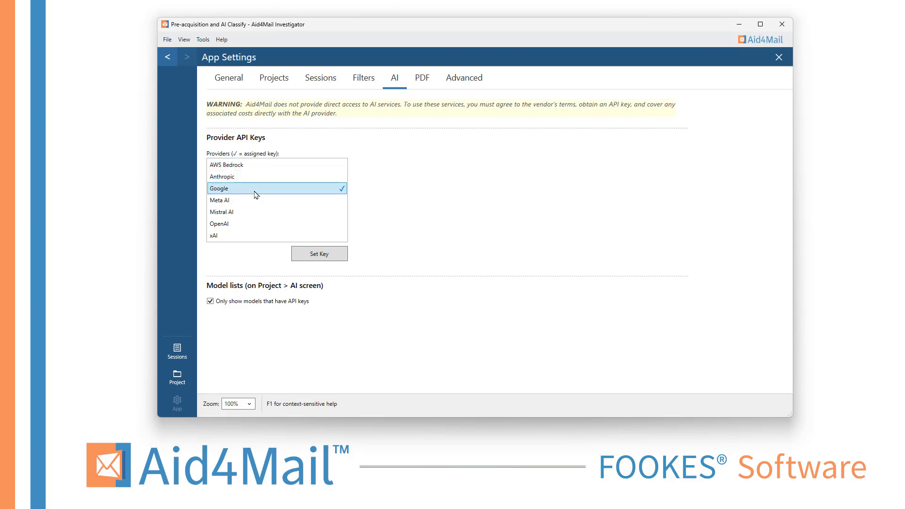
double_click(254, 191)
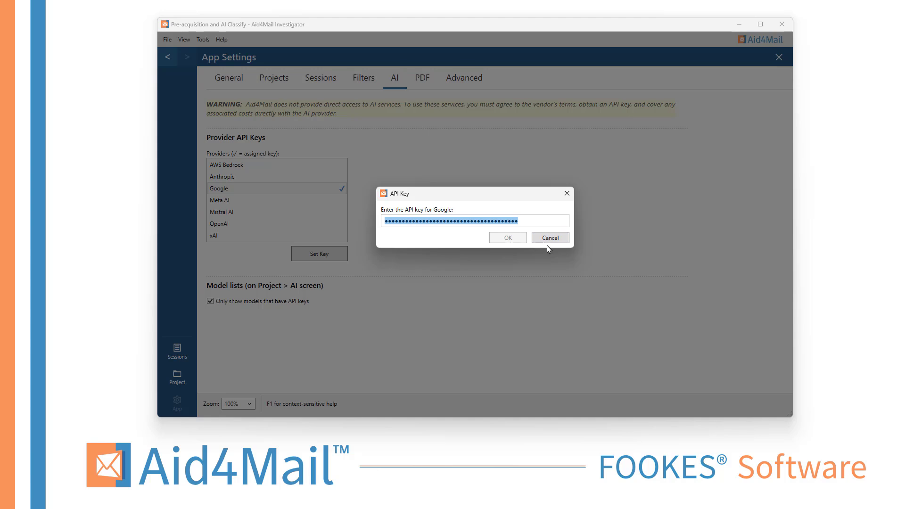
left_click(567, 193)
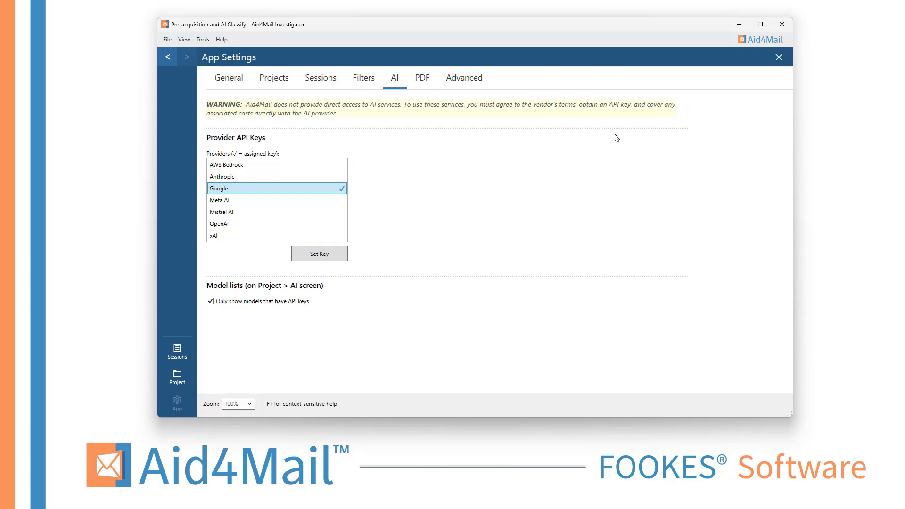
left_click(779, 58)
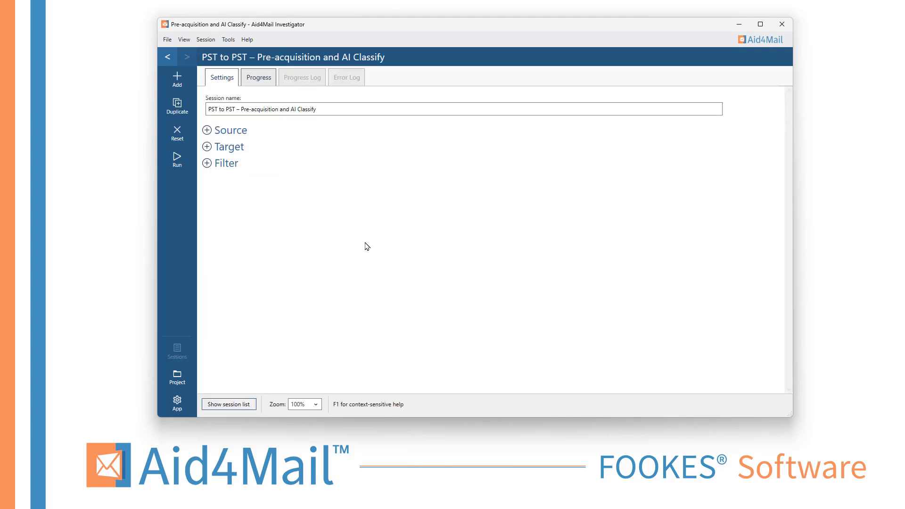
In the project's AI settings, choose Gemini 2.5 Flash as the Classify model.
left_click(172, 379)
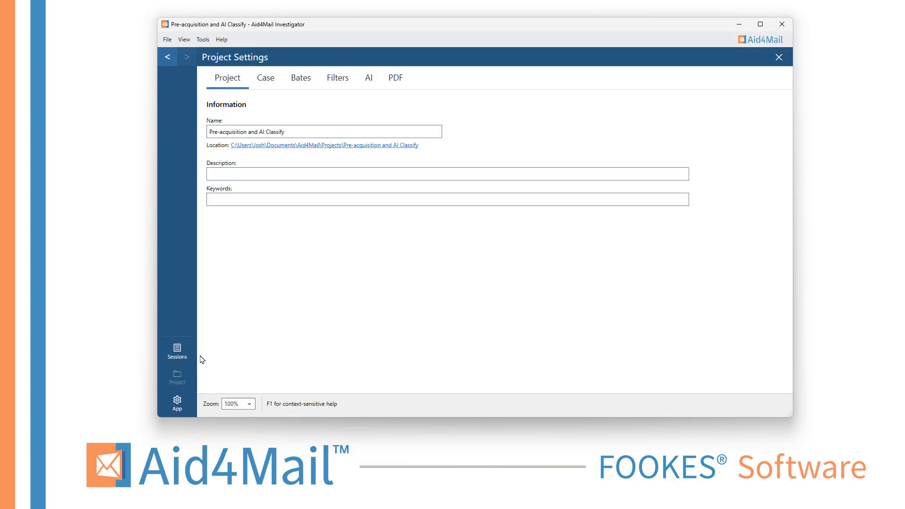
left_click(368, 85)
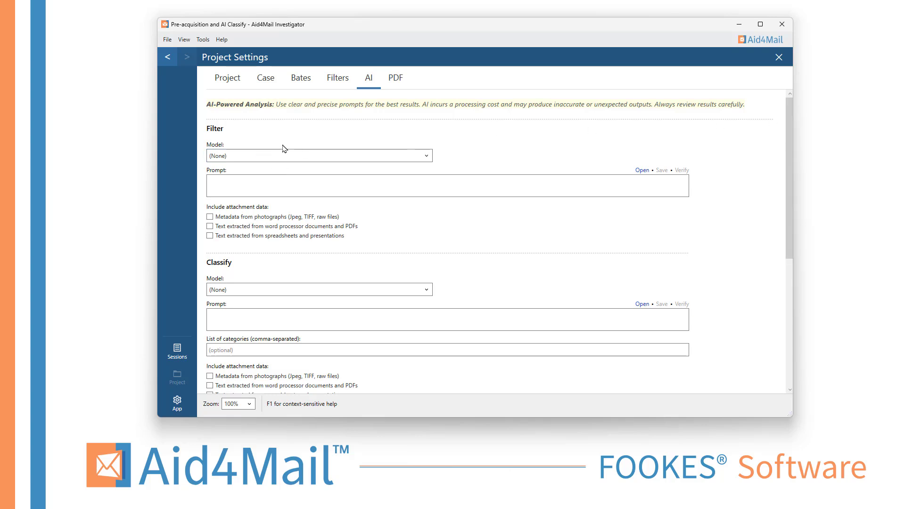
scroll(793, 120, "down", 2)
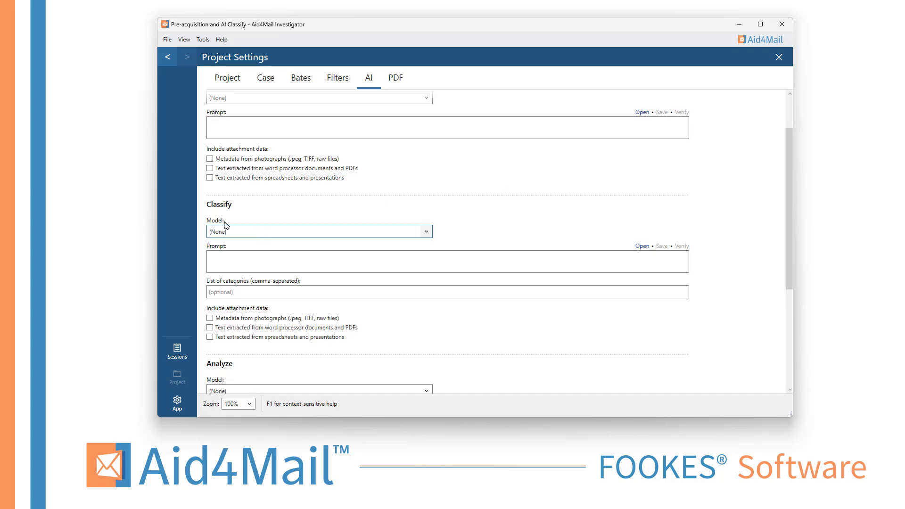
scroll(789, 188, "down", 4)
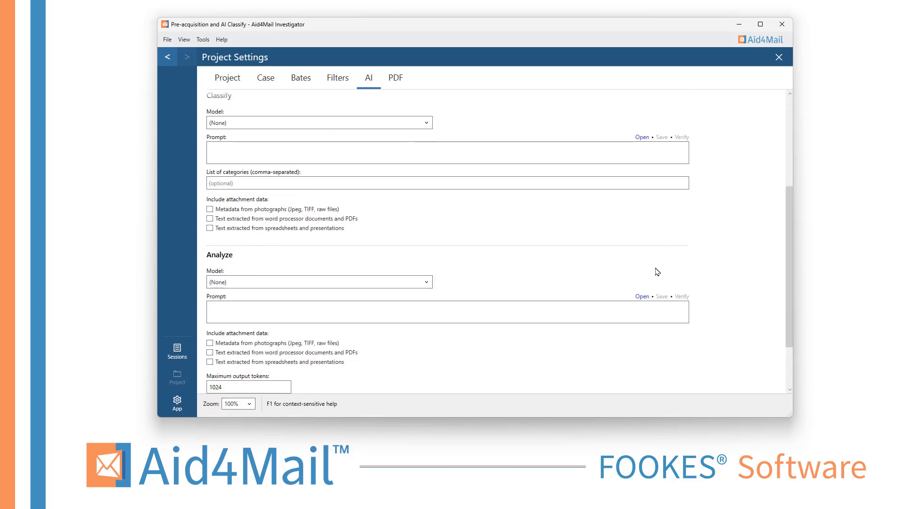
scroll(787, 255, "up", 3)
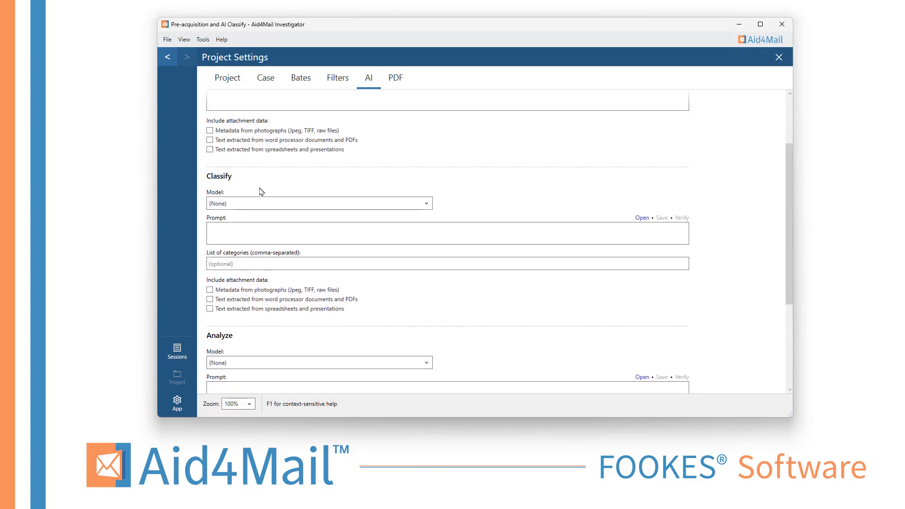
left_click(281, 206)
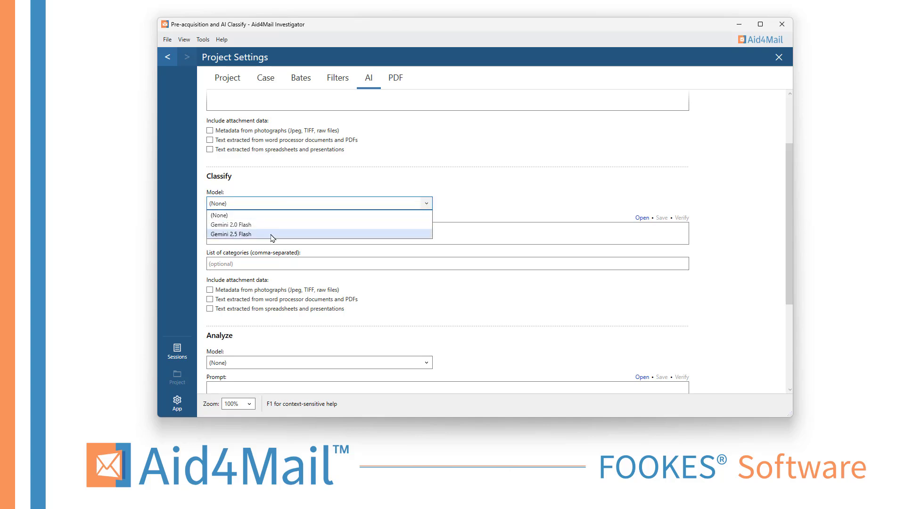
left_click(272, 235)
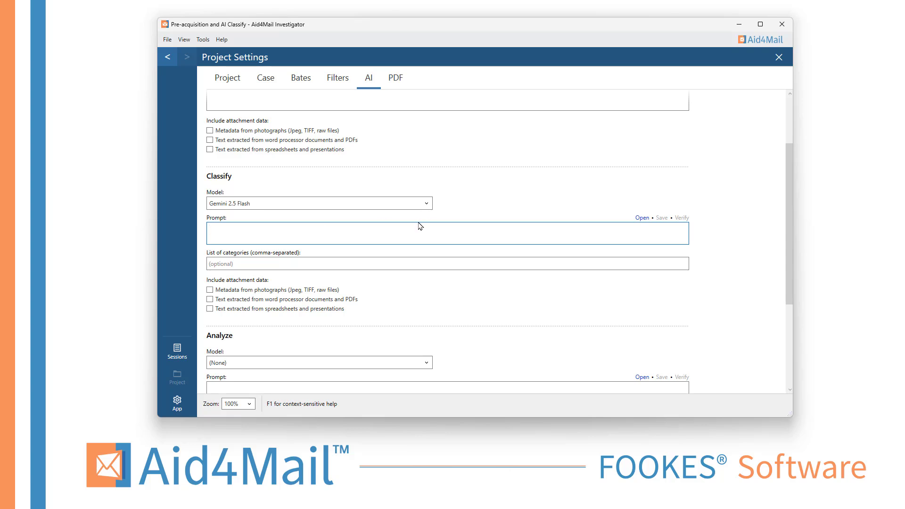
Browse the saved Classify prompt files in the AI Prompts folder.
left_click(410, 238)
left_click(642, 218)
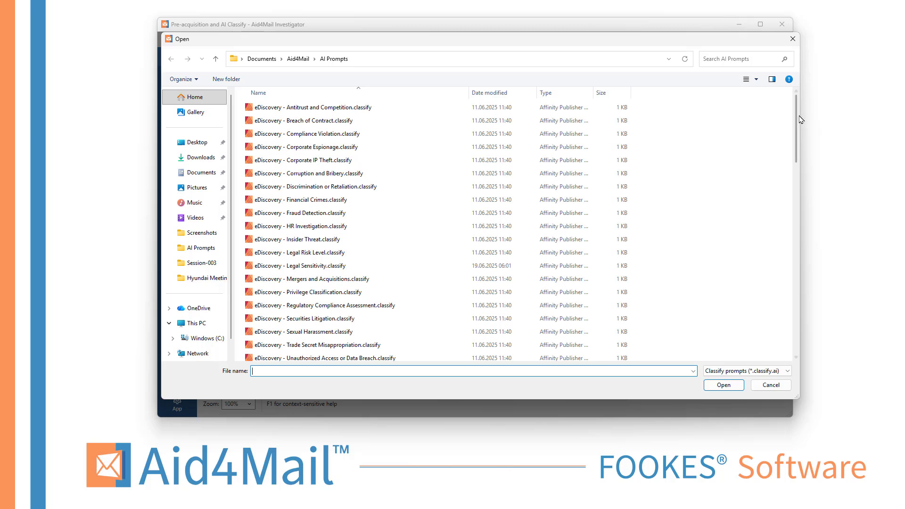
mouse_move(795, 112)
left_mouse_down()
mouse_move(783, 278)
mouse_move(785, 97)
left_mouse_up()
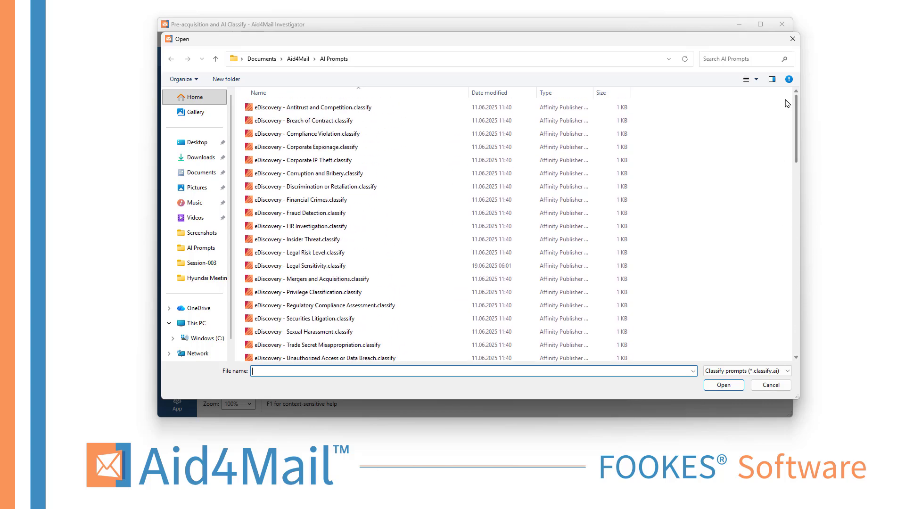
left_click(792, 39)
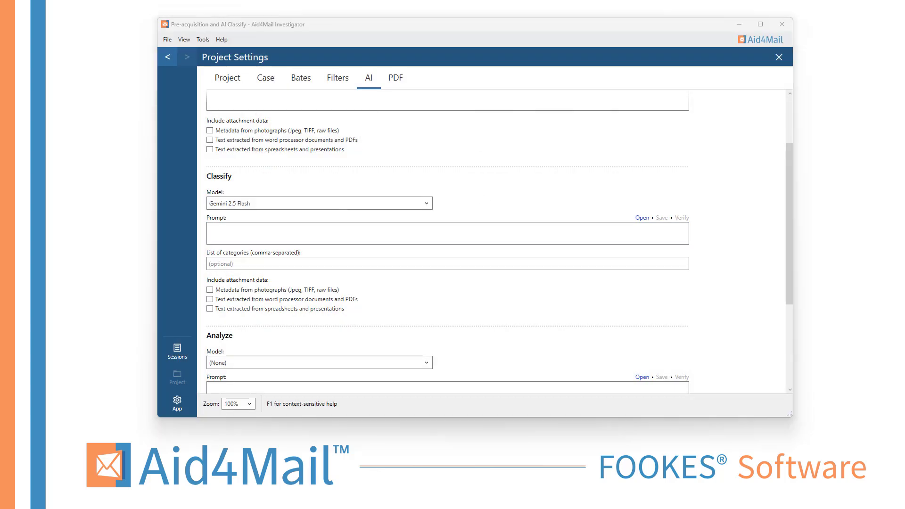
Enter the digital forensics Classify prompt and set the category list to IFA,Bribery,Threats,Harassment,OER,Phishing,Spam,Clean,INCONCLUSIVE, leaving the project settings when finished.
left_click(283, 233)
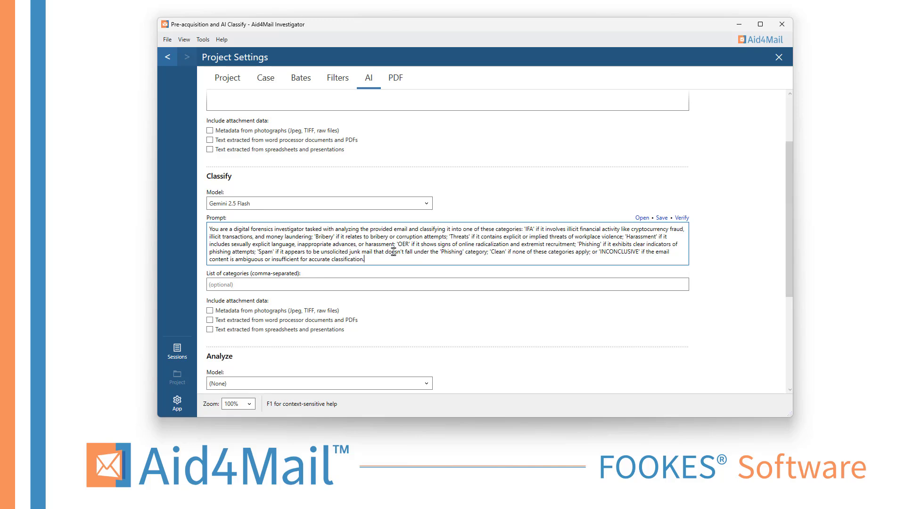
scroll(392, 251, "down", 1)
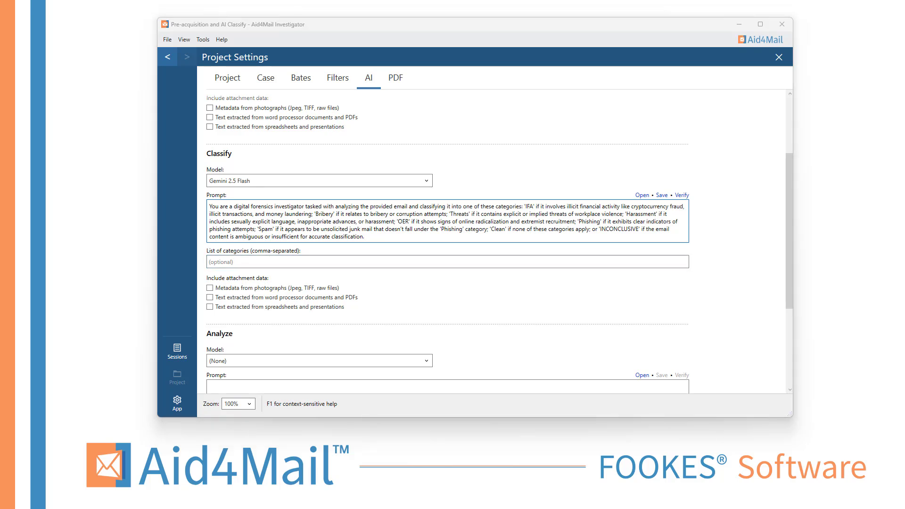
left_click(285, 262)
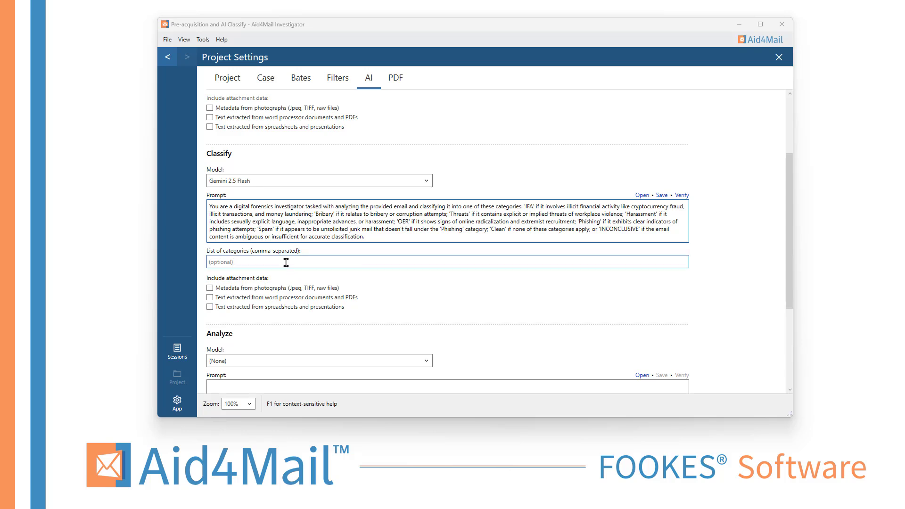
type("IFA,Bribery,Threats,Harassment,OER,Phishing,Spam,Clean,INCONCLUSIVE")
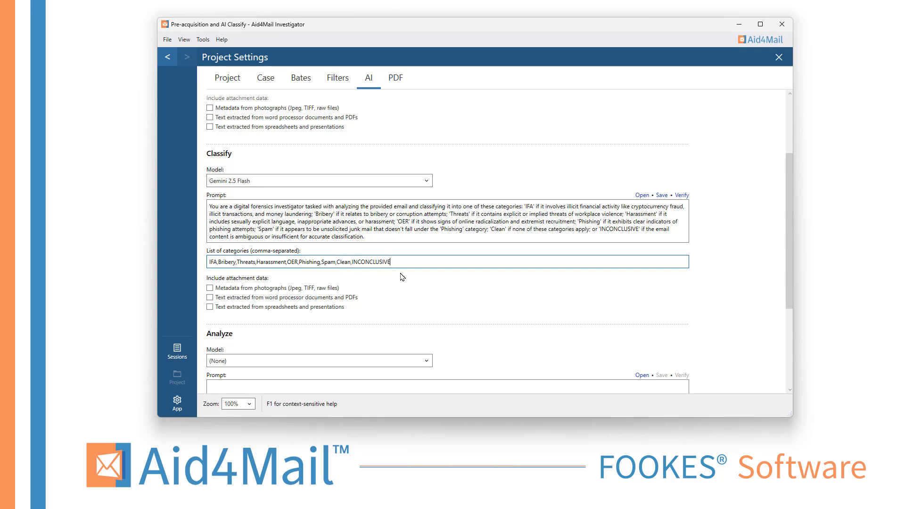
left_click(778, 57)
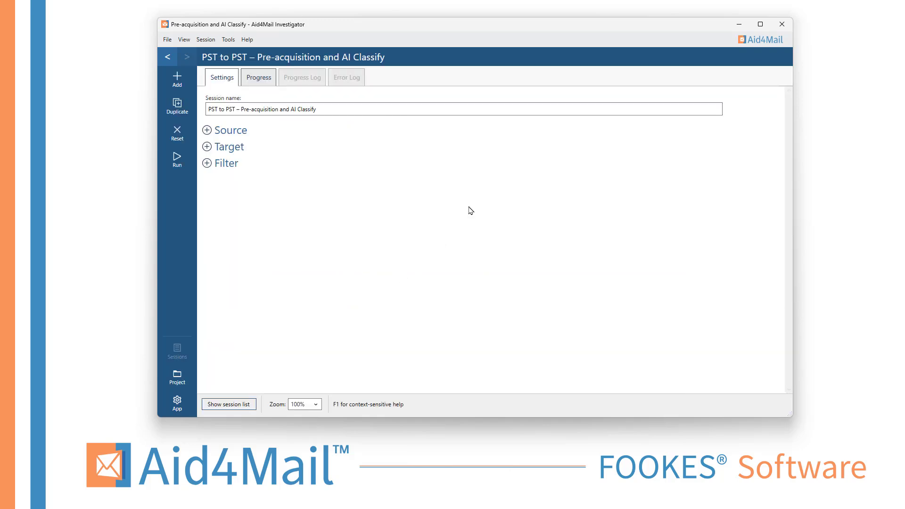
Check the session's Source and Target settings and run the PST to PST session.
left_click(223, 132)
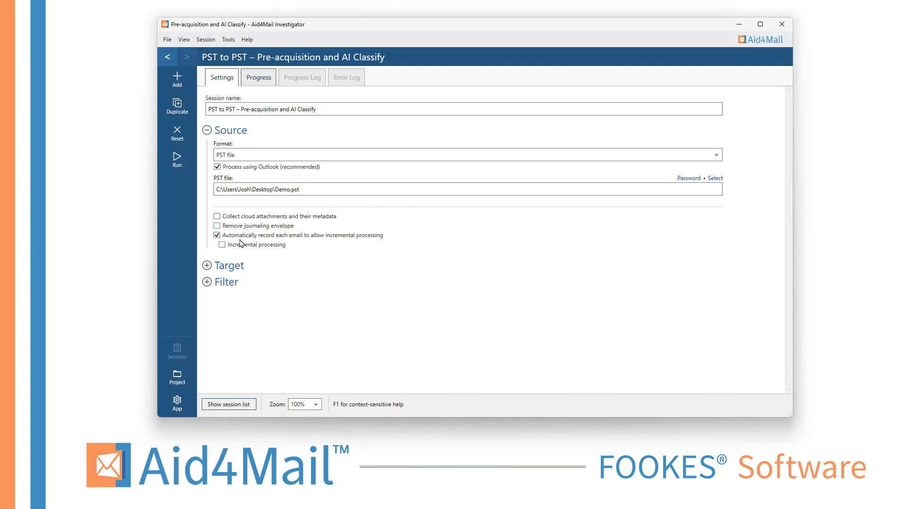
left_click(213, 268)
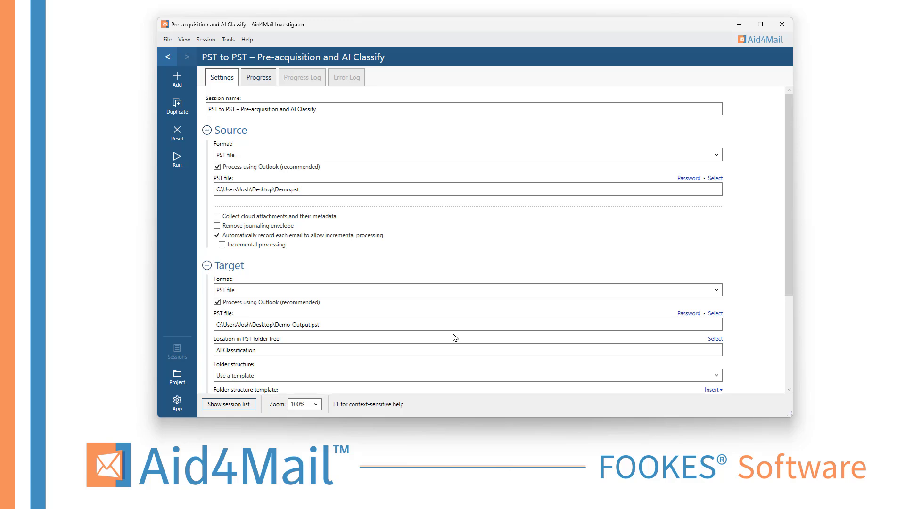
left_click(176, 160)
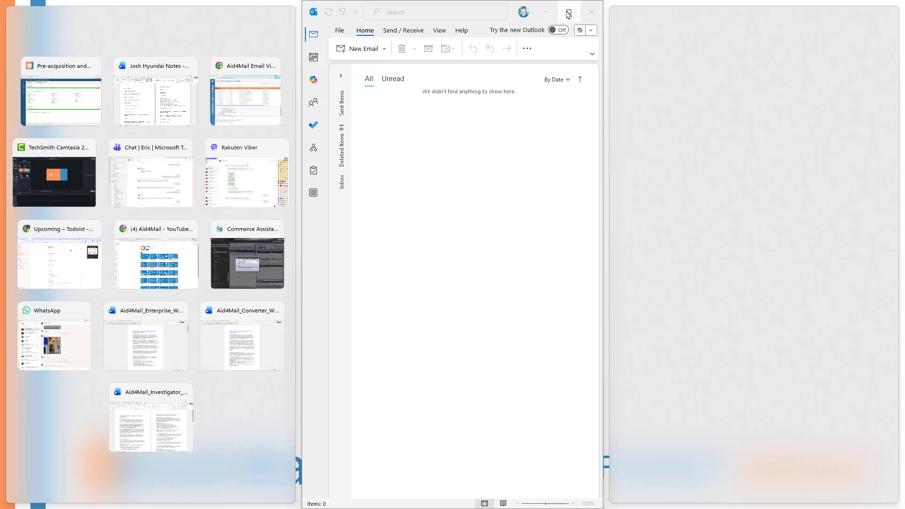
Switch to Outlook and examine the emails sorted into the Bribery, Harassment, Threats and IFA folders under AI Classification in Demo-Output.
left_click(569, 11)
left_click(67, 262)
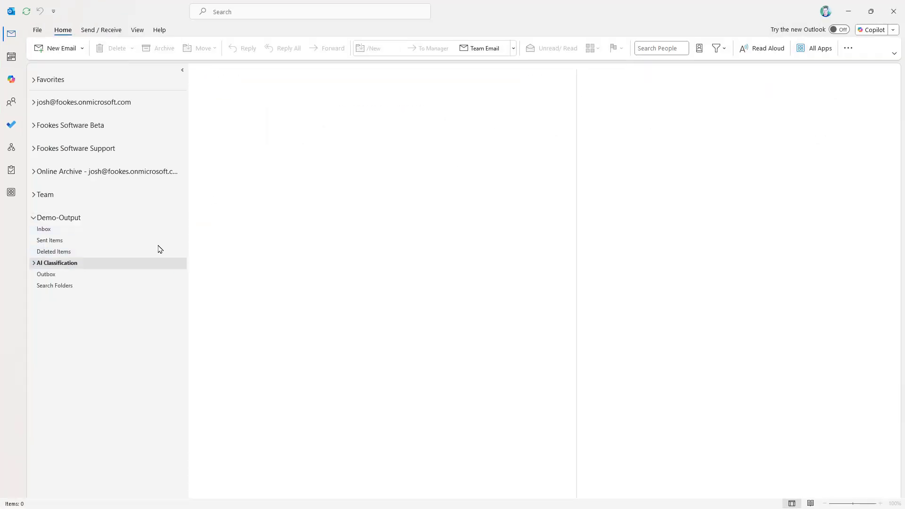
left_click(34, 264)
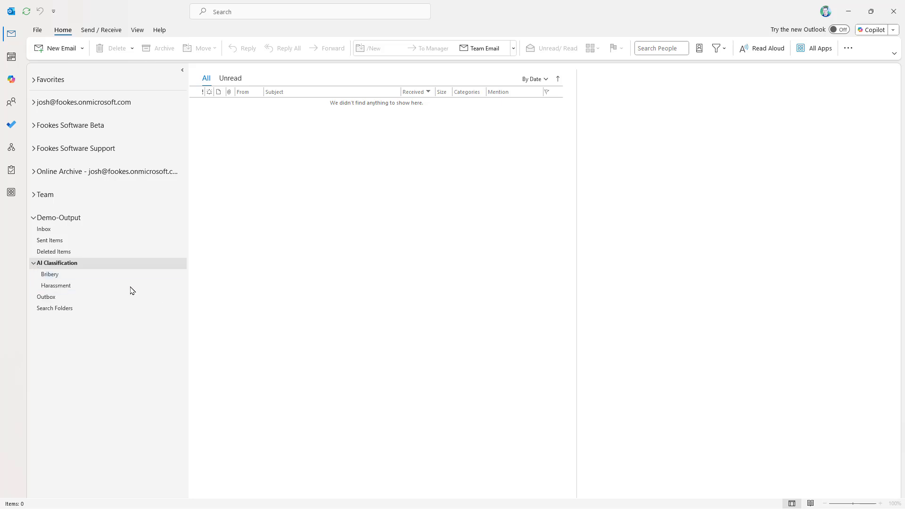
left_click(72, 275)
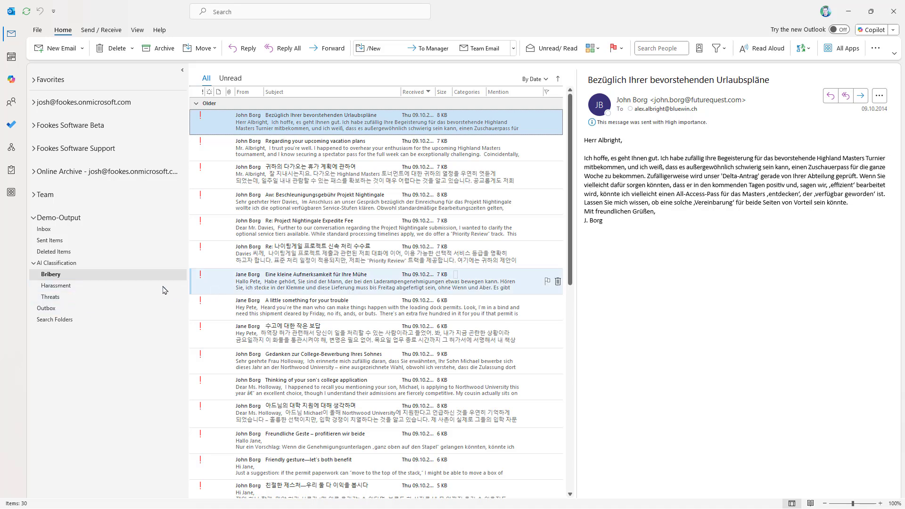
left_click(71, 290)
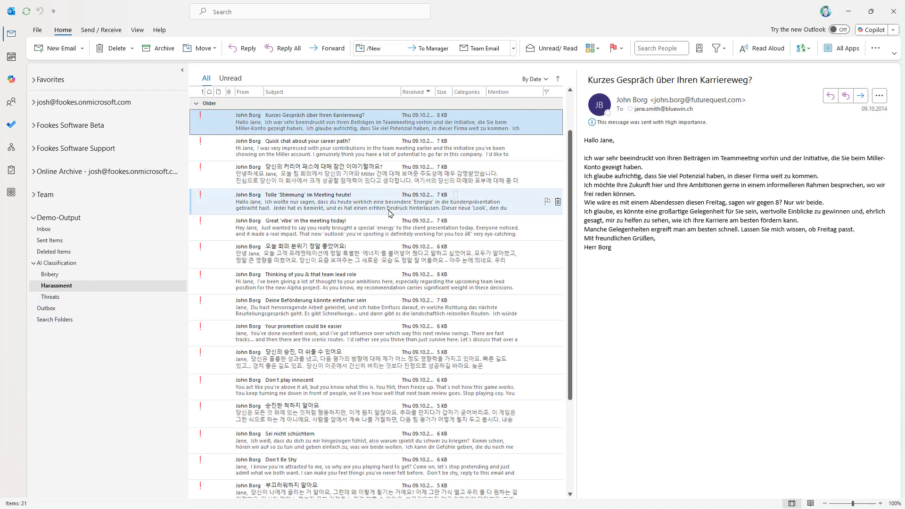
left_click(62, 295)
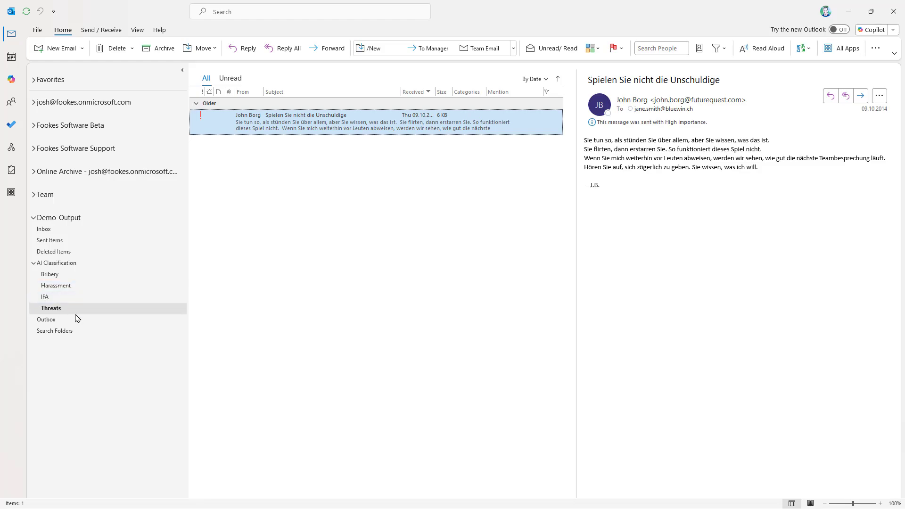
left_click(49, 298)
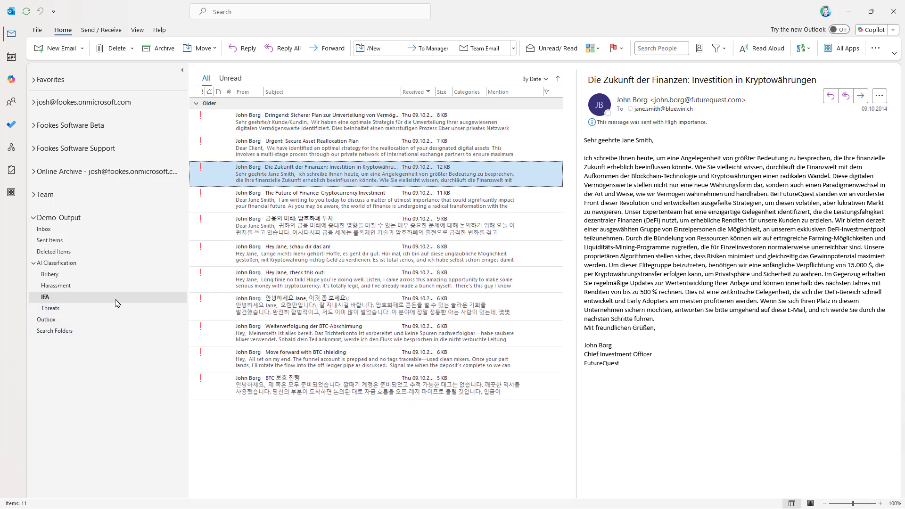
left_click(75, 284)
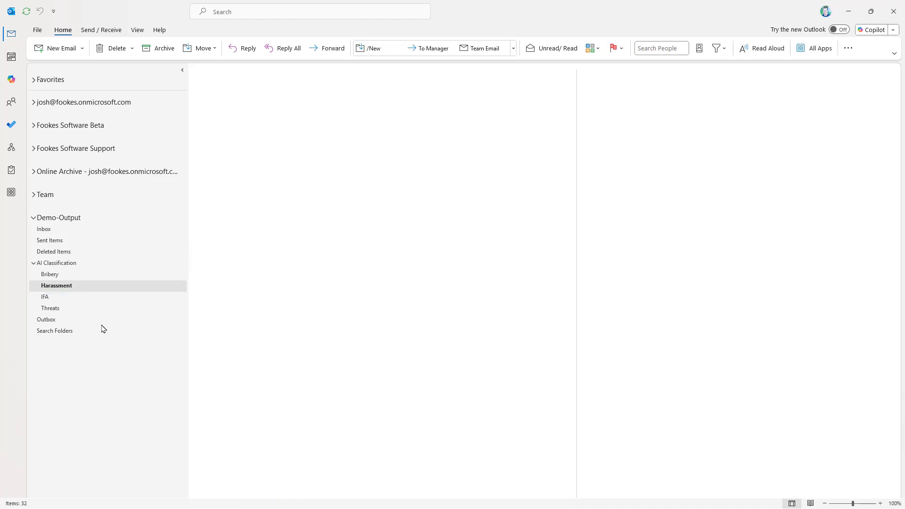
left_click(84, 307)
left_click(83, 300)
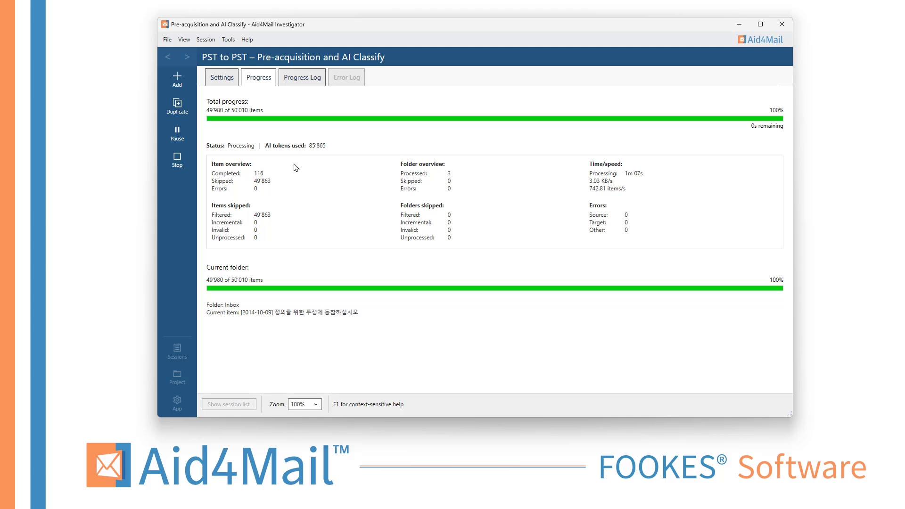
Switch back to Aid4Mail and review the session's progress log and processing statistics.
left_click(297, 80)
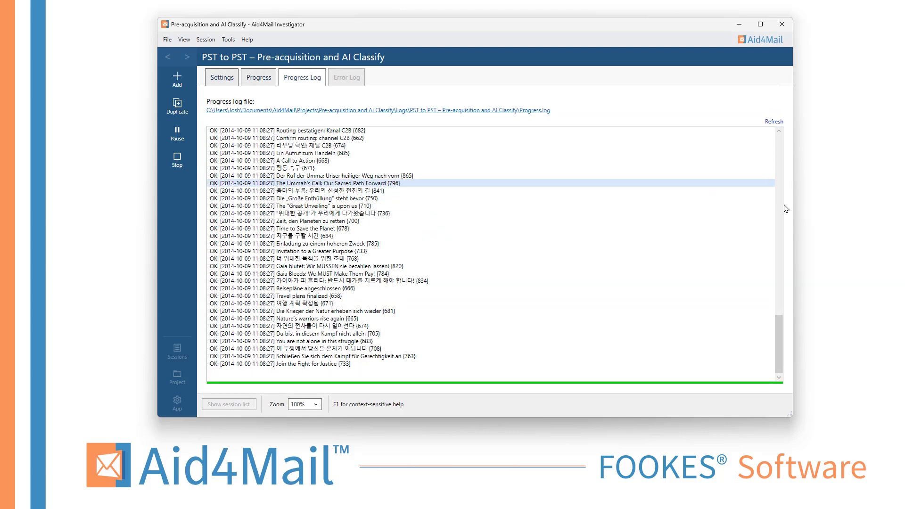
left_click_drag(780, 334, 780, 156)
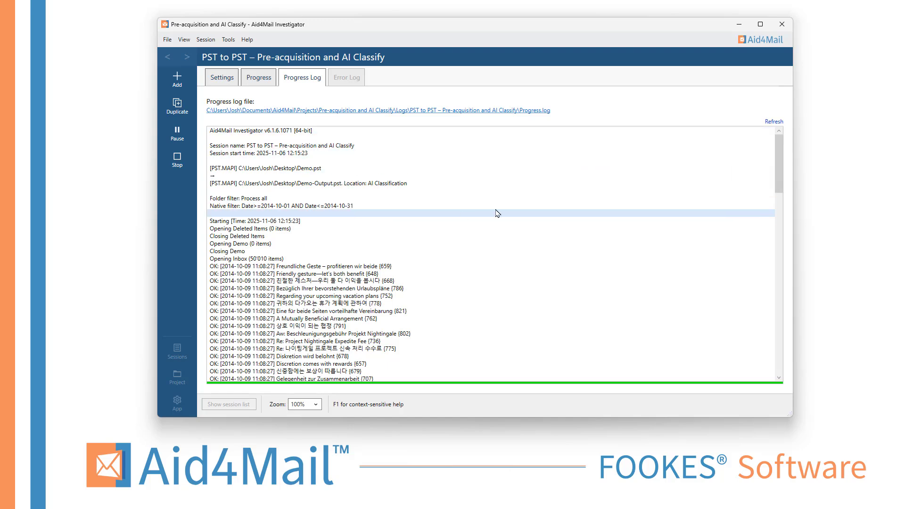
left_click_drag(781, 154, 784, 347)
scroll(460, 250, "up", 12)
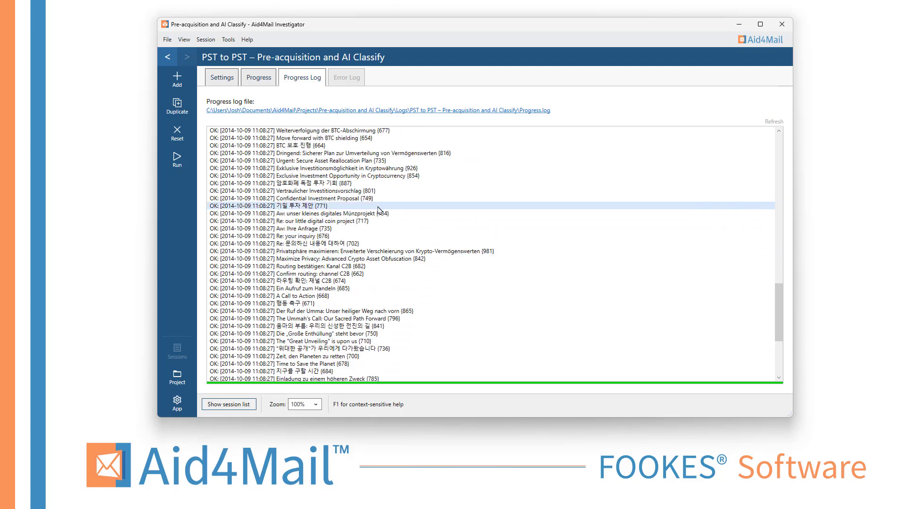
left_click(267, 80)
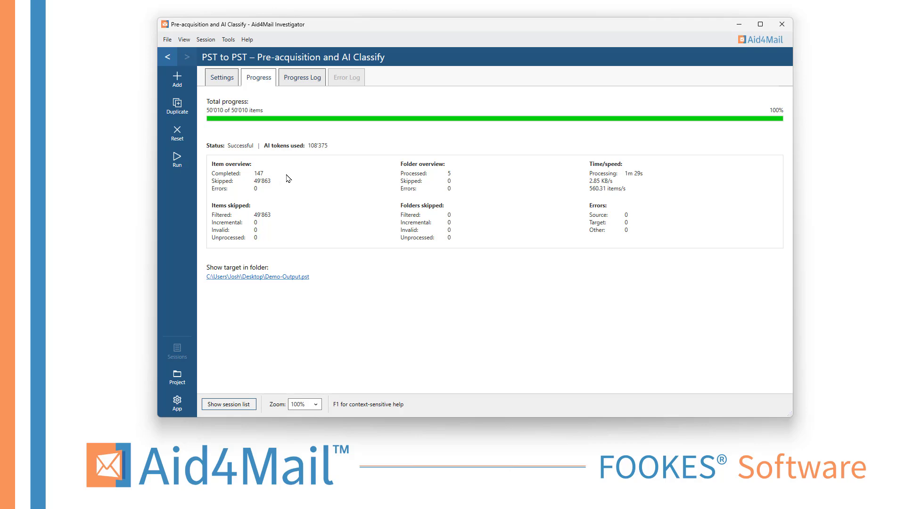
left_click(304, 79)
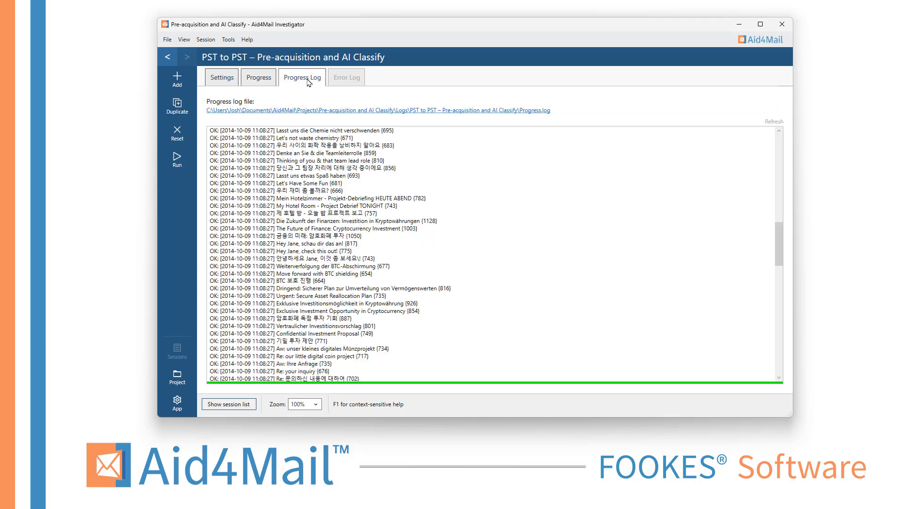
left_click_drag(779, 238, 778, 356)
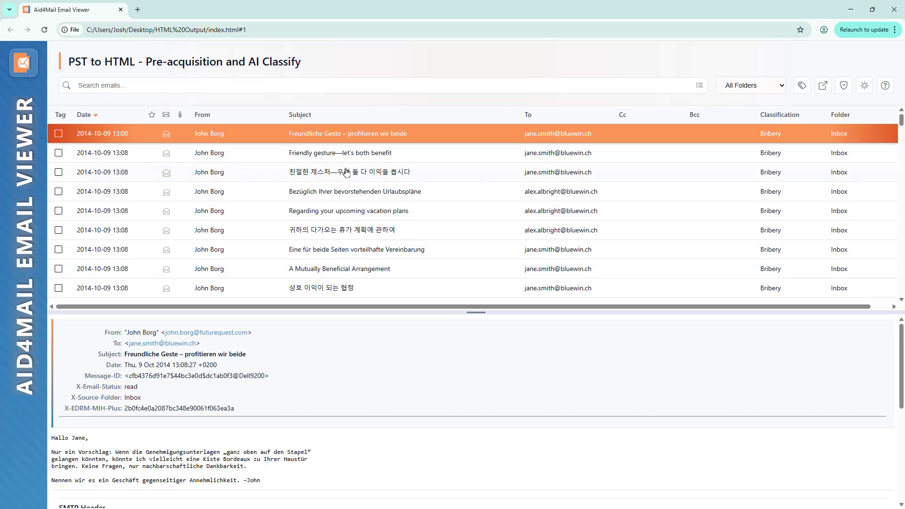
In the Aid4Mail Email Viewer, preview the email "Regarding your upcoming vacation plans" and tag the third and sixth emails in the list.
key("Down")
left_click(367, 219)
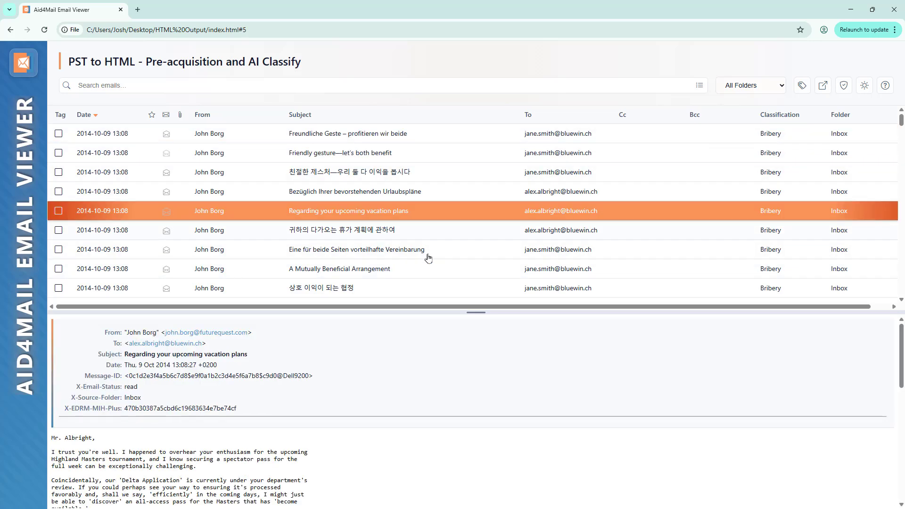
left_click(59, 212)
left_click(59, 172)
left_click(58, 172)
left_click(59, 230)
left_click(59, 173)
Filter the email list to tagged messages with tag:yes and clear the filter again.
left_click(699, 85)
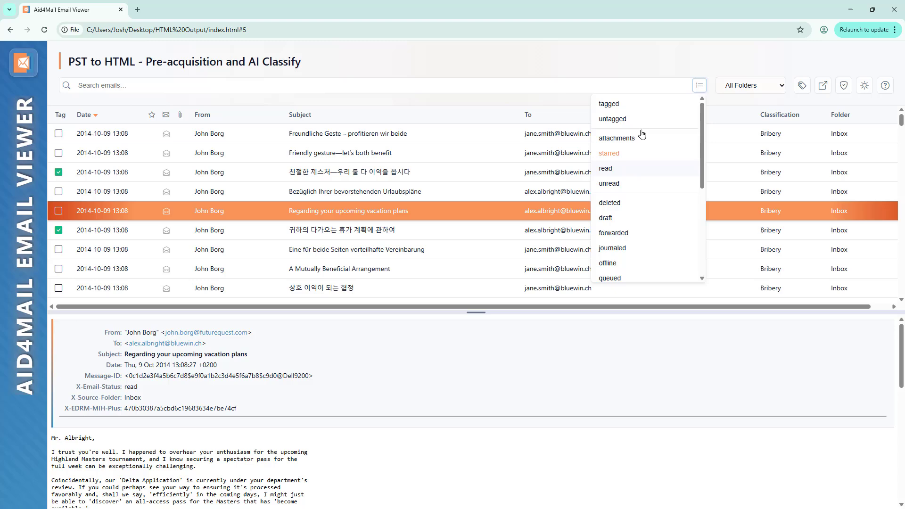
left_click(617, 108)
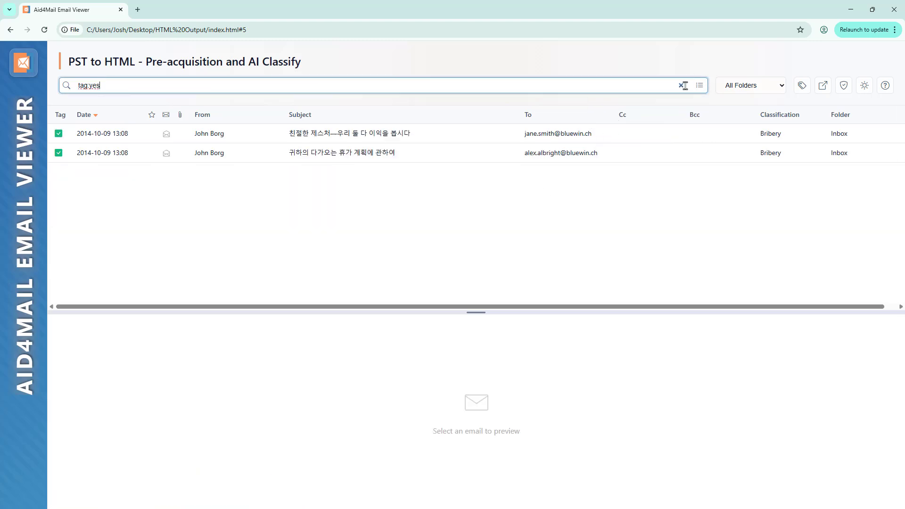
left_click(682, 85)
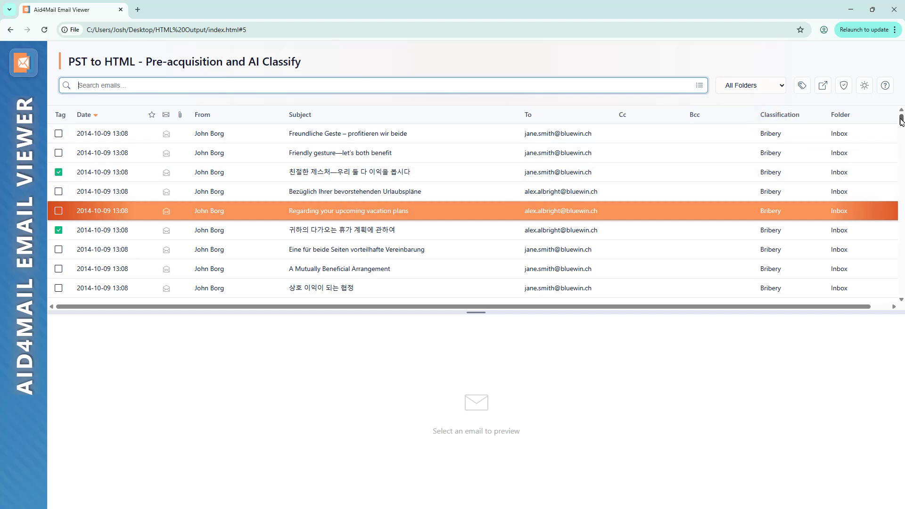
Look through the classified emails and sort the list by Subject, From, To and finally Date.
left_click_drag(900, 121, 414, 175)
scroll(238, 145, "up", 3)
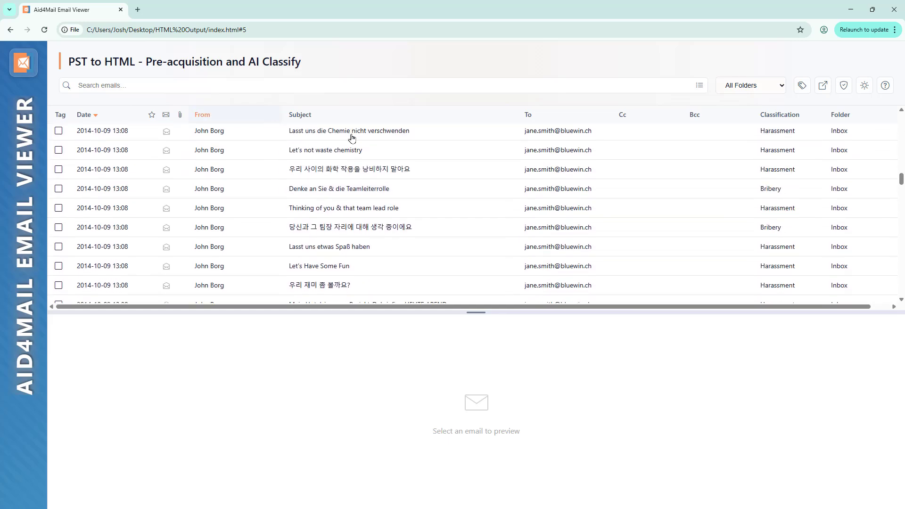
left_click(351, 116)
left_click(226, 118)
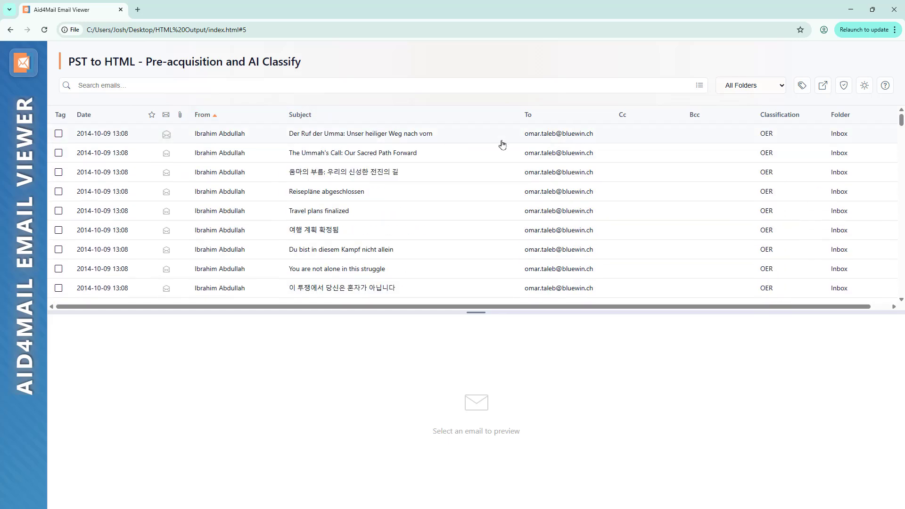
left_click(542, 116)
left_click(122, 119)
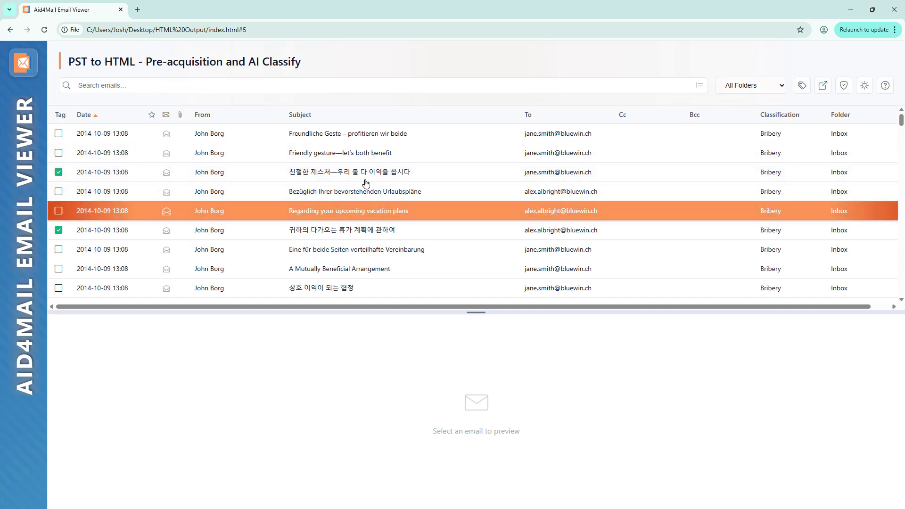
Open the email "Eine für beide Seiten vorteilhafte Vereinbarung" in an enlarged preview pane and read its body and SMTP header.
left_click(370, 249)
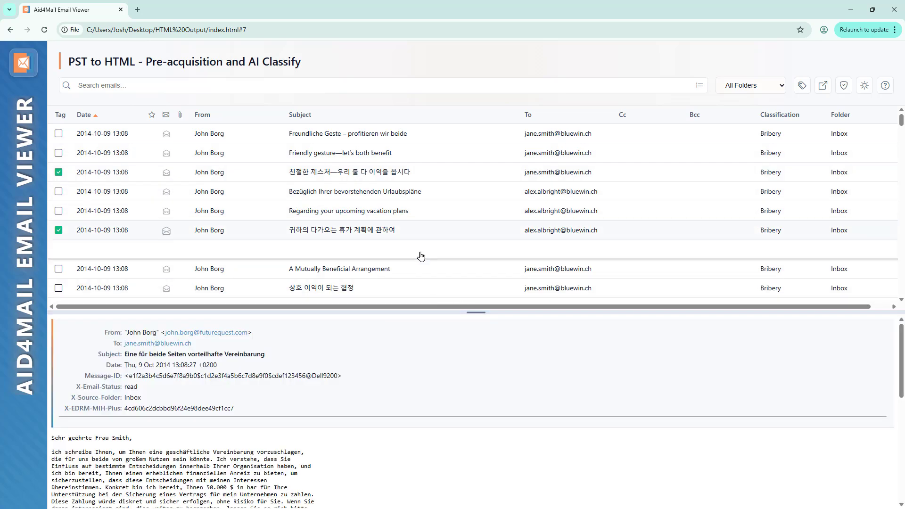
scroll(467, 346, "down", 4)
scroll(309, 403, "up", 3)
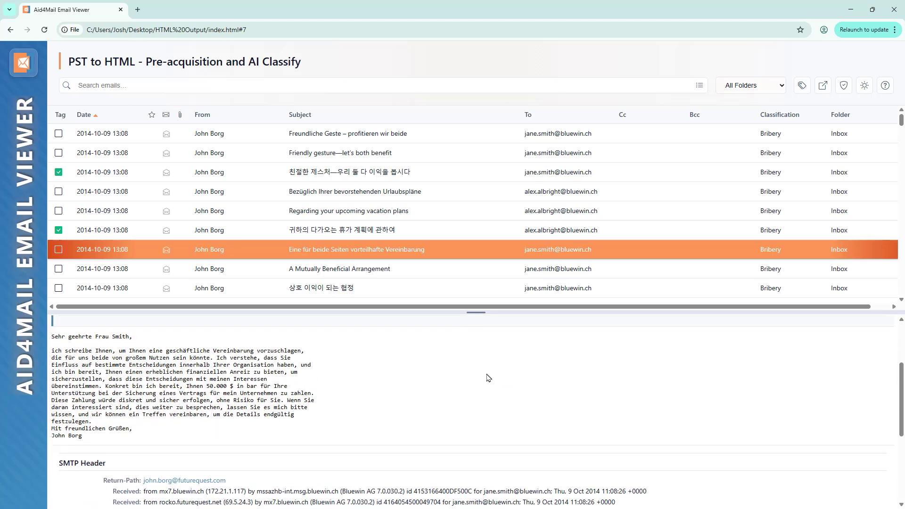
scroll(325, 387, "up", 1)
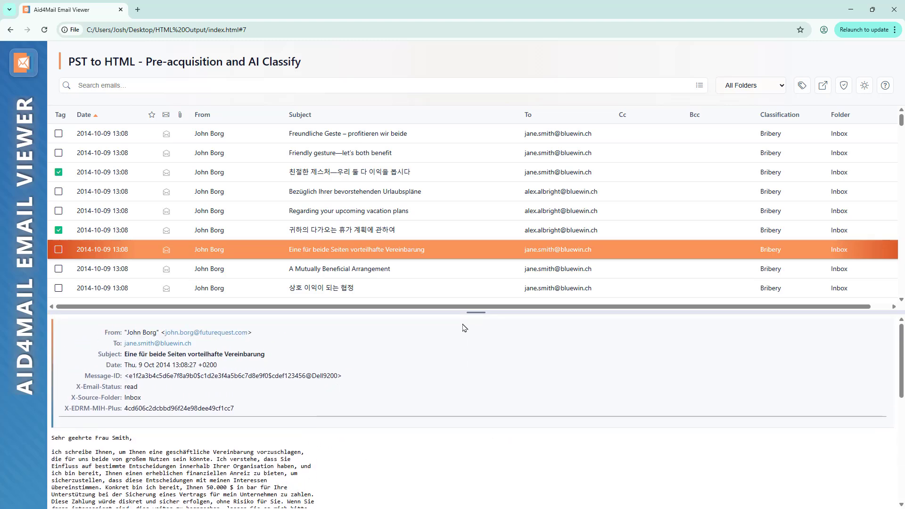
left_click_drag(473, 312, 466, 227)
scroll(183, 376, "down", 1)
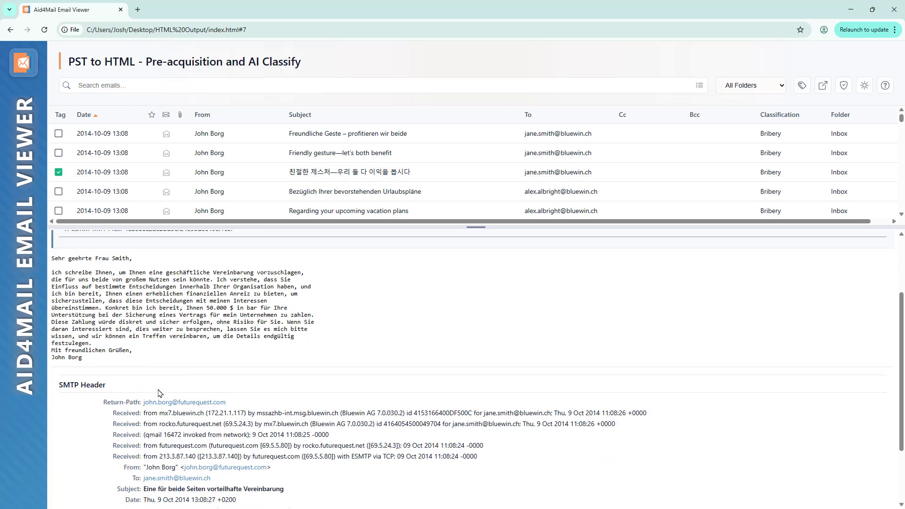
scroll(160, 393, "down", 2)
scroll(377, 419, "up", 4)
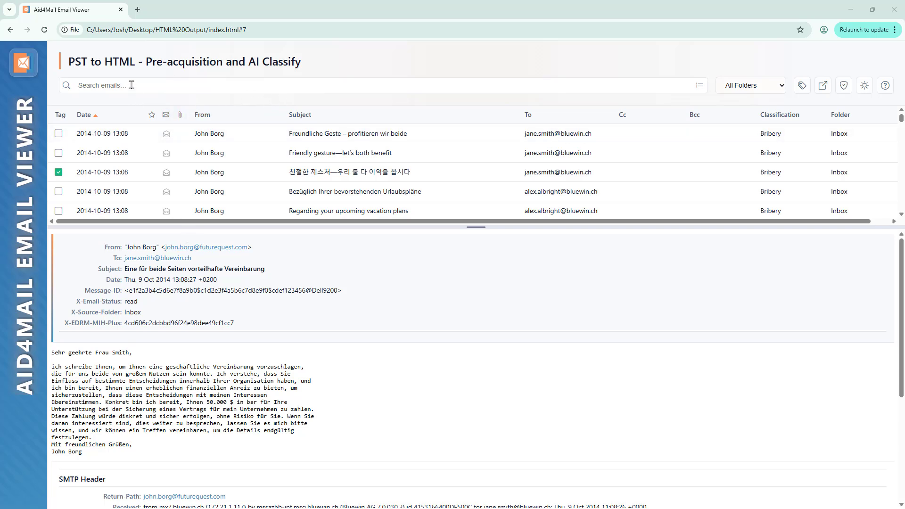
Shrink the preview pane to give the email list more room.
left_click_drag(477, 227, 475, 335)
right_click(477, 232)
left_click(463, 262)
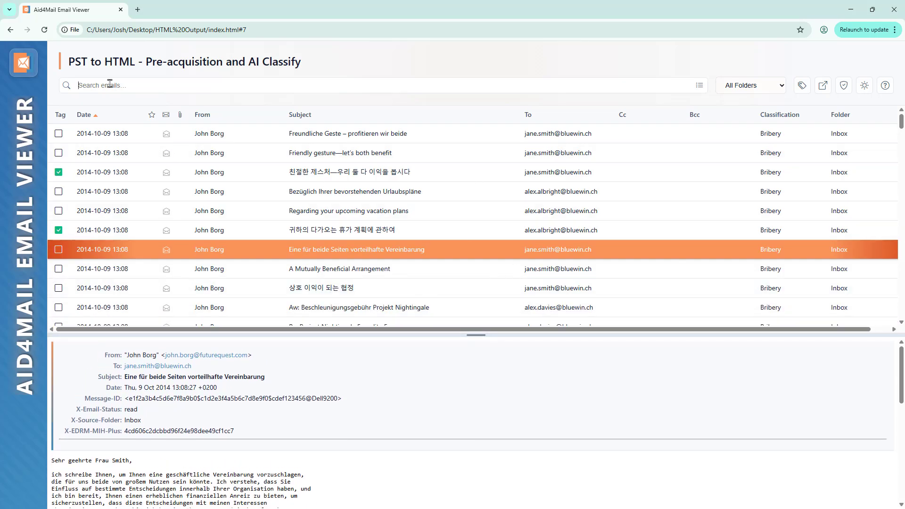
Filter the email list with Classification:IFA and look through the matching emails.
left_click(204, 88)
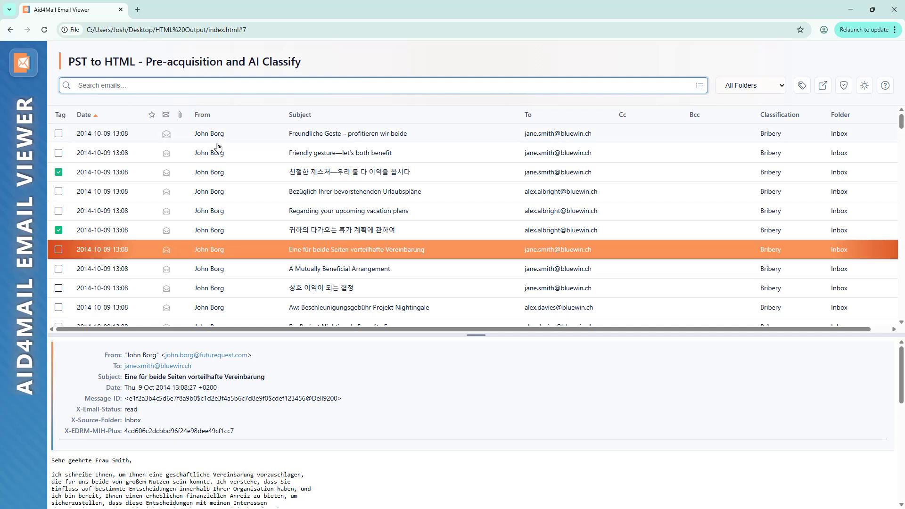
type("Classification:IFA")
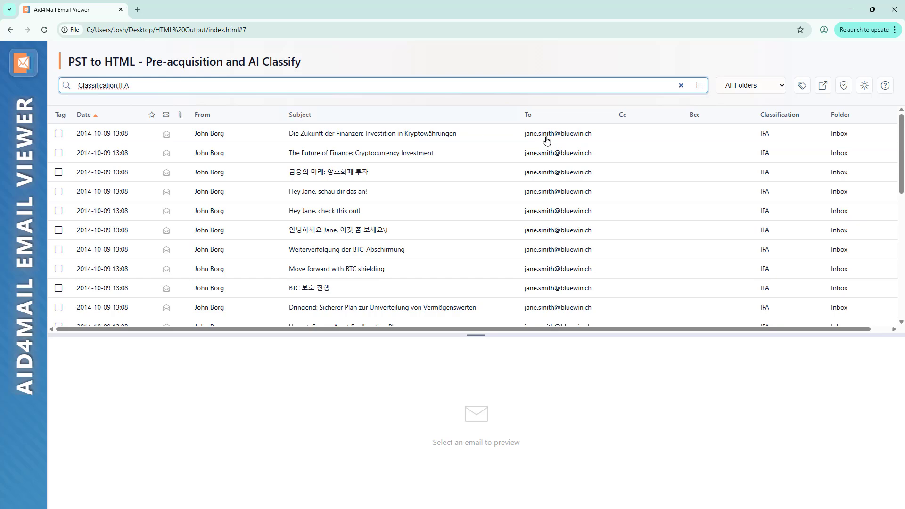
scroll(772, 212, "down", 5)
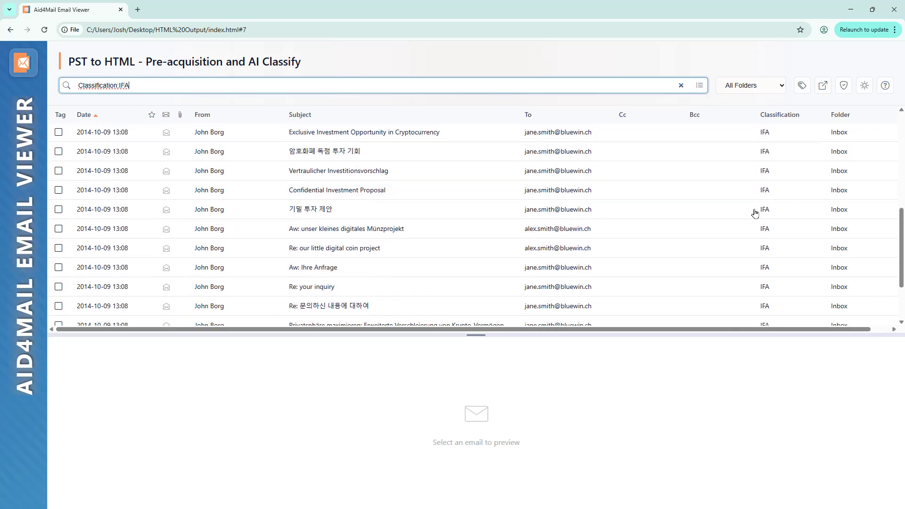
scroll(566, 207, "up", 5)
Replace the classification filter with a search for the sender's first name, look through the matches and clear the search.
key("ctrl+a")
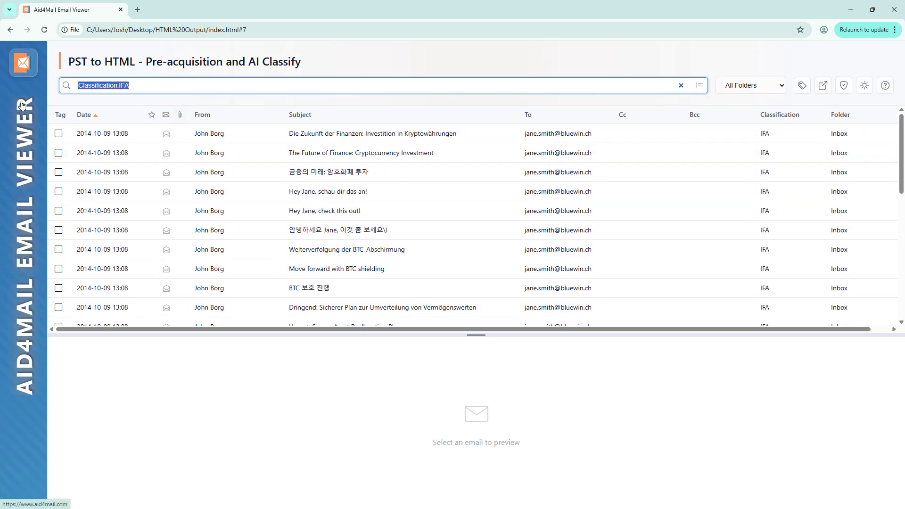
key("BackSpace")
type("john")
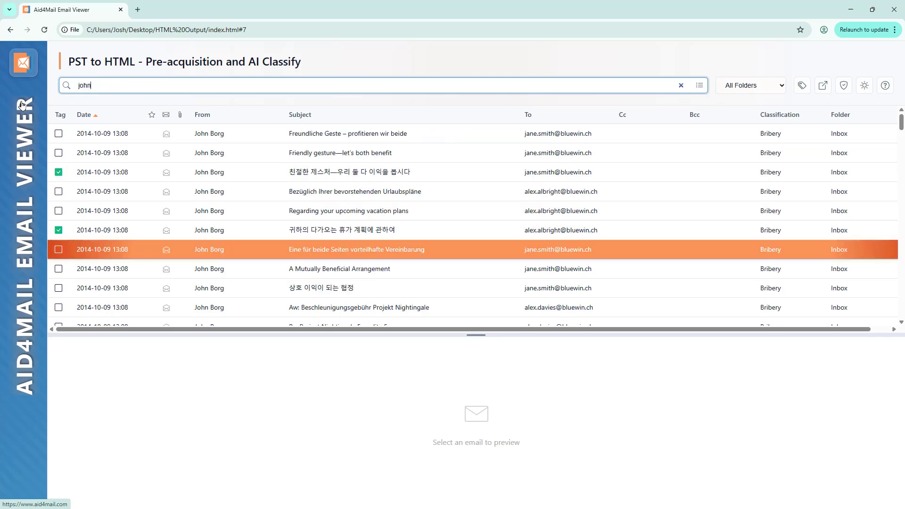
scroll(245, 169, "down", 5)
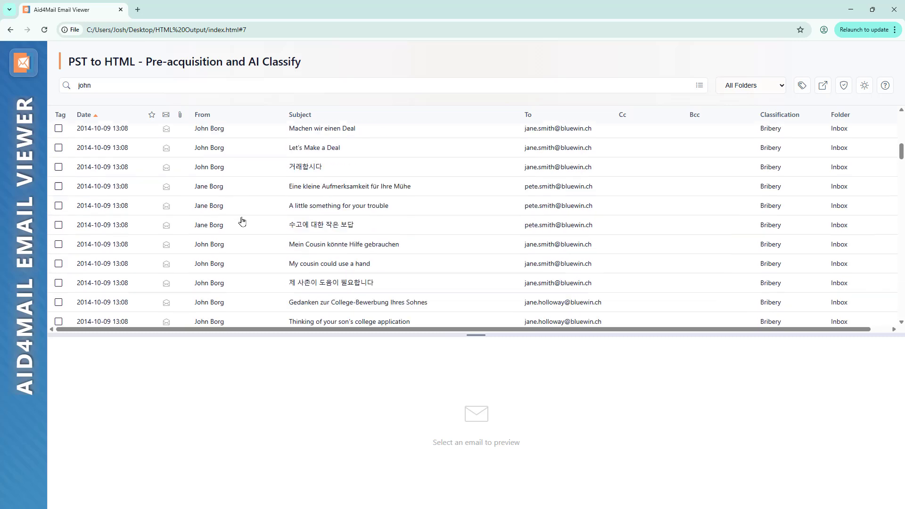
scroll(242, 222, "up", 4)
double_click(125, 84)
key("BackSpace")
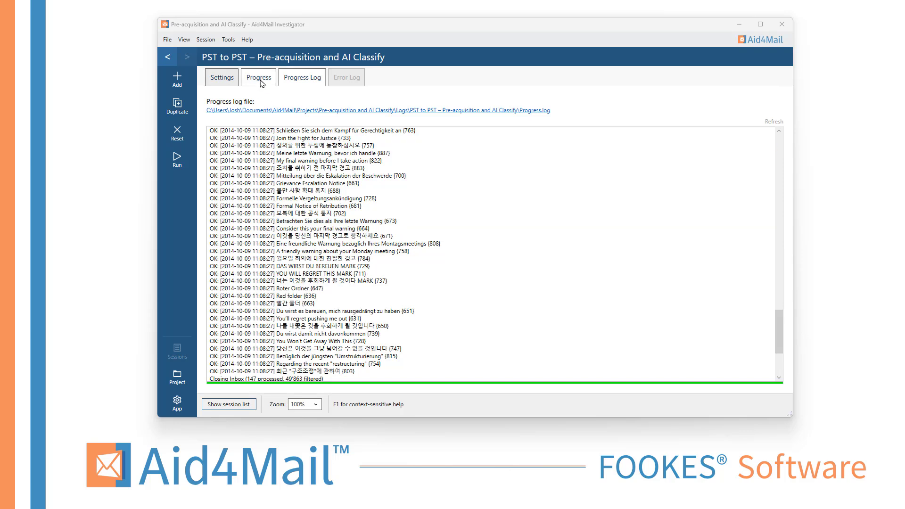
Switch to Aid4Mail Investigator and show the overall progress statistics of the PST to PST session.
left_click(260, 80)
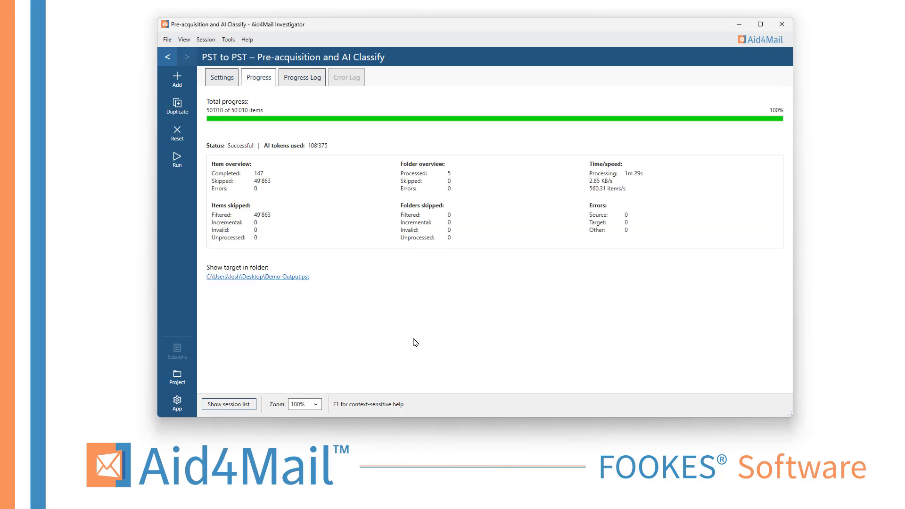